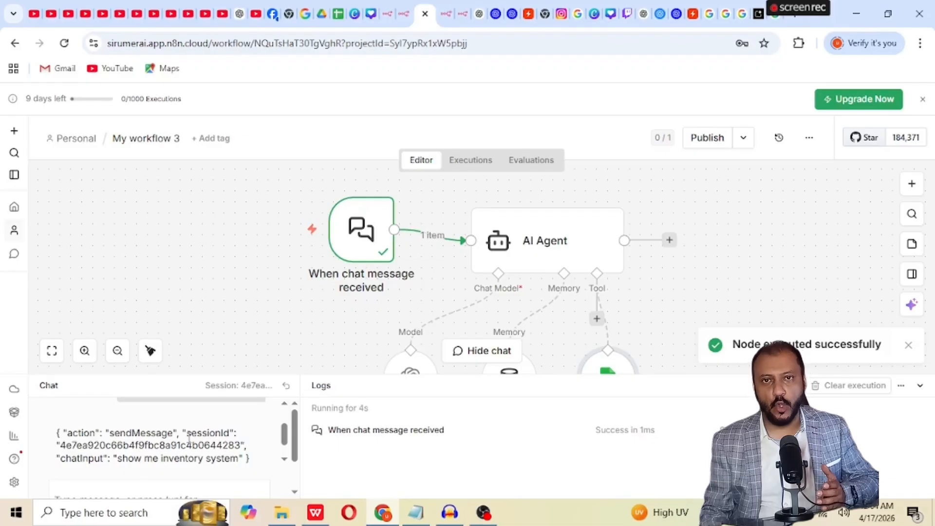
Step: Ask the inventory agent for the ProductName and quantity list, then open n8n.io via Google
scroll(189, 438, down, 3)
click(154, 453)
text(sh)
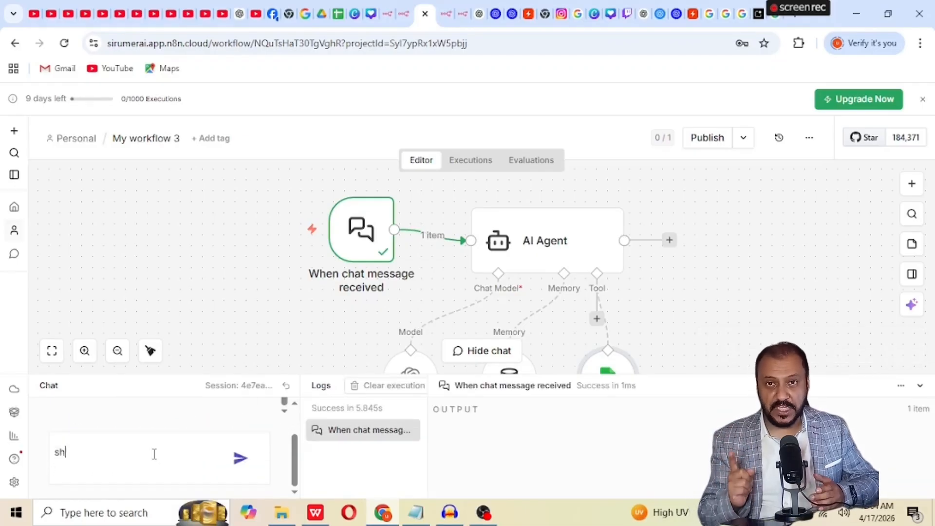
text(ow me the list o)
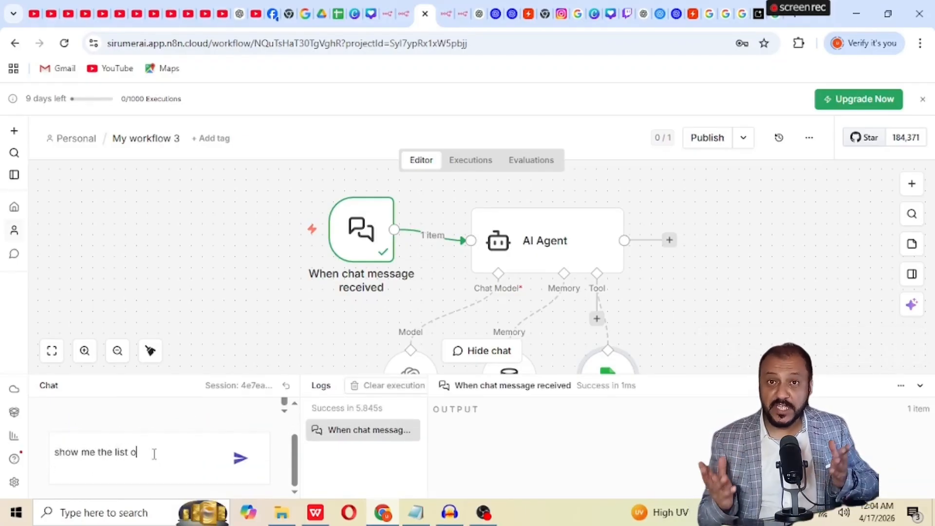
text(f inventor)
text(show me t)
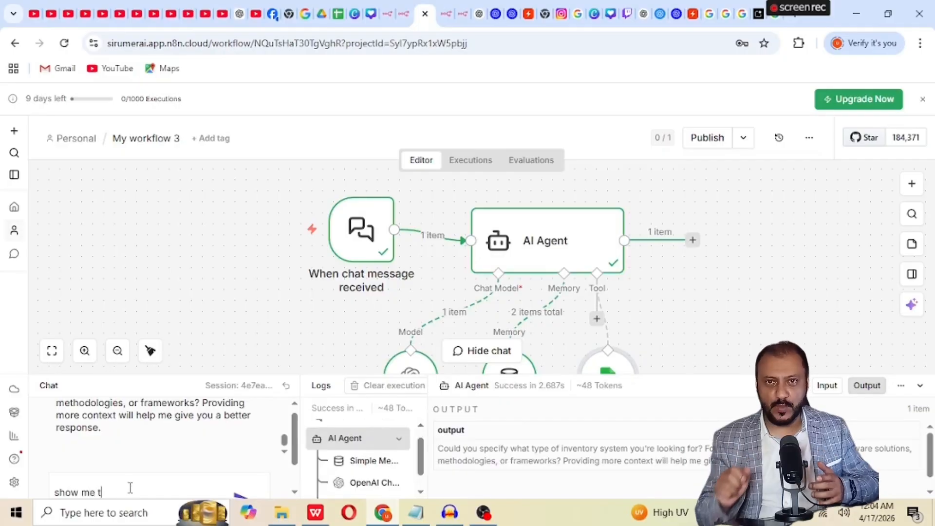
text(he ProductN)
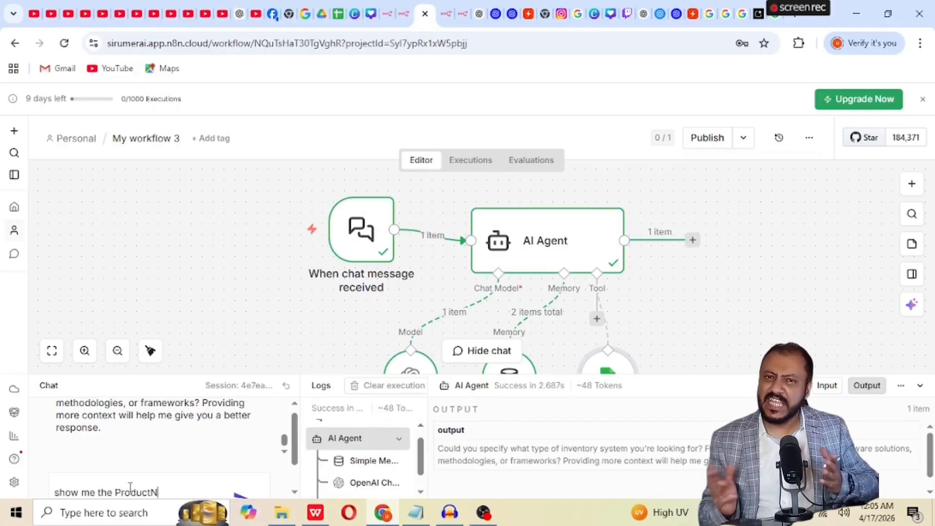
text(ame and q)
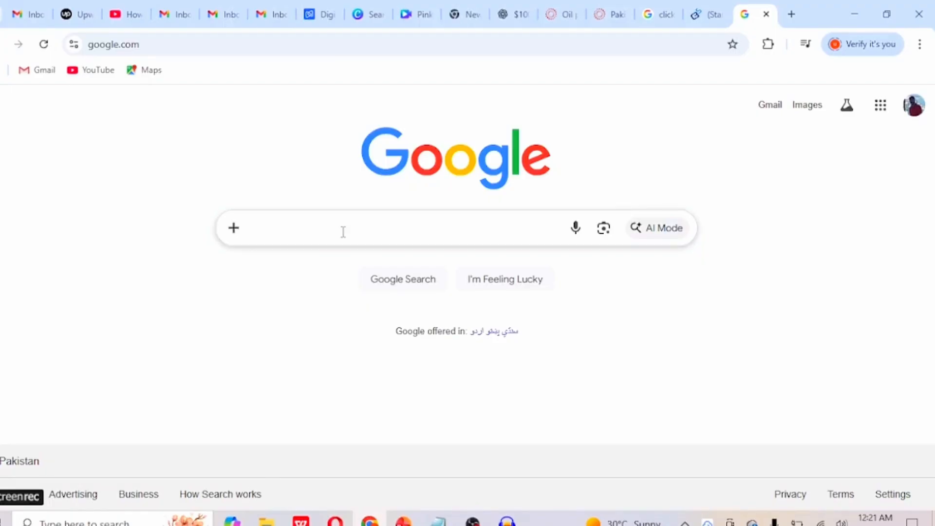
click(327, 230)
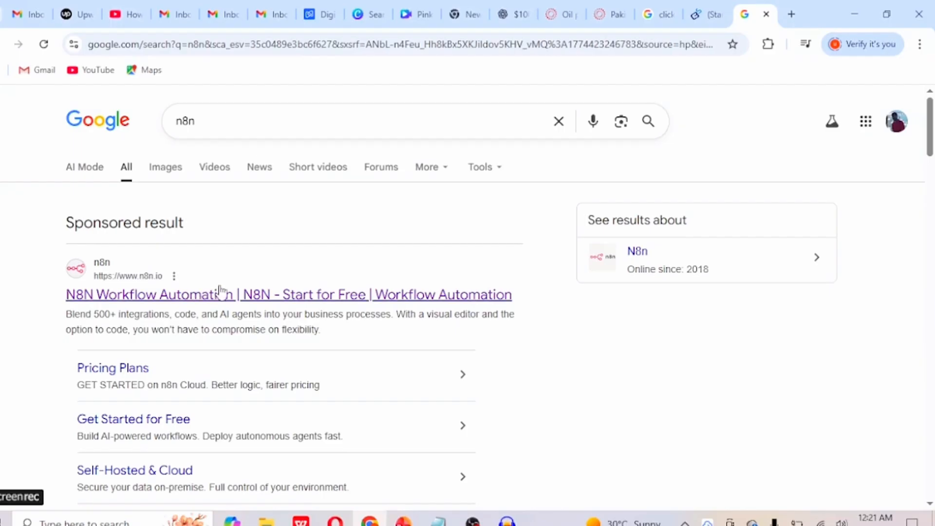
click(258, 295)
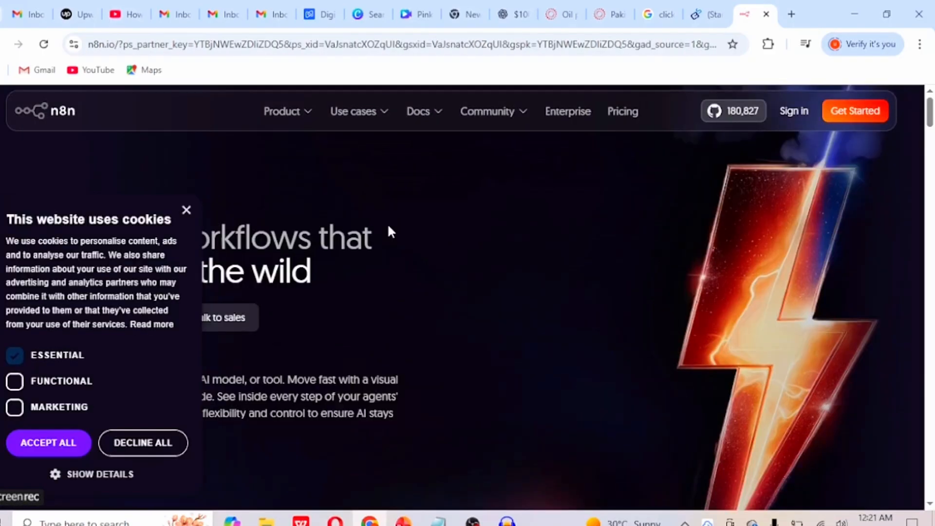
Step: Dismiss the n8n.io cookie banner and go to the Get Started sign-up page
click(186, 210)
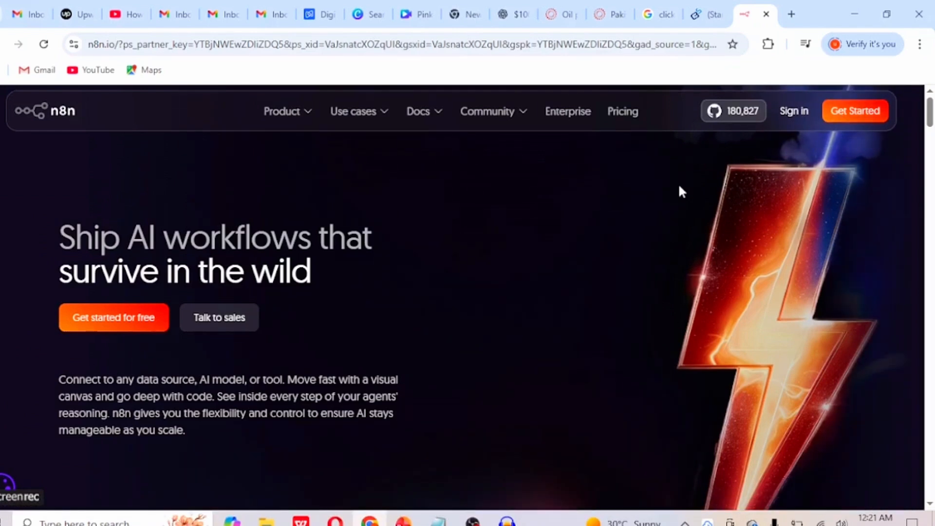
click(844, 115)
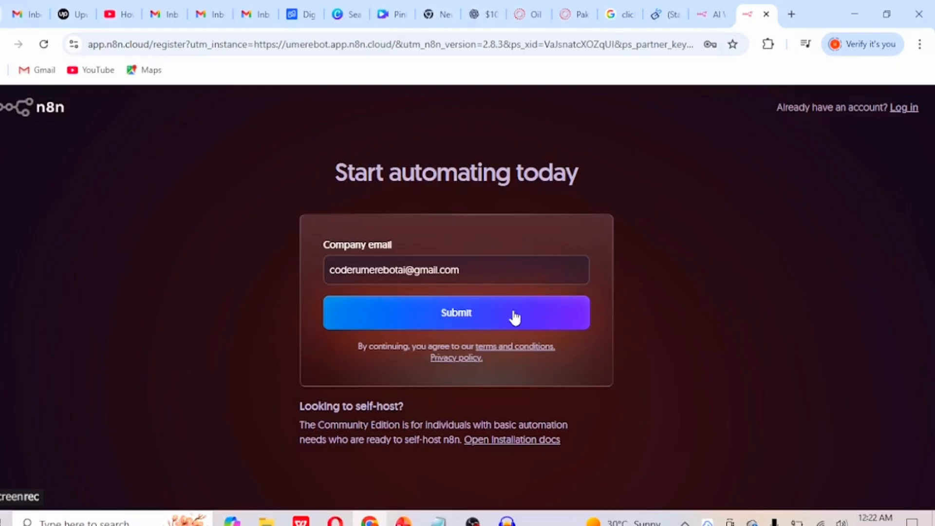
Step: Submit the company email for sign-up and switch to the Gmail inbox
click(514, 312)
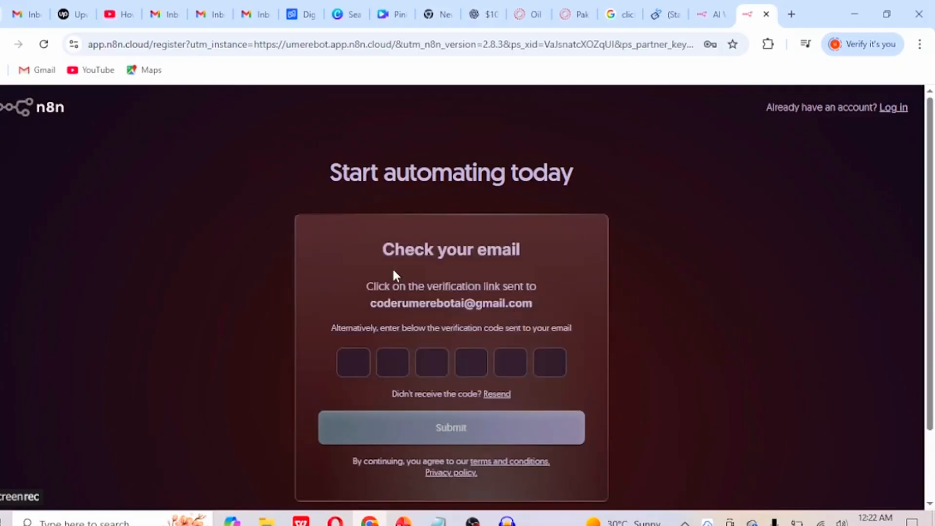
click(256, 9)
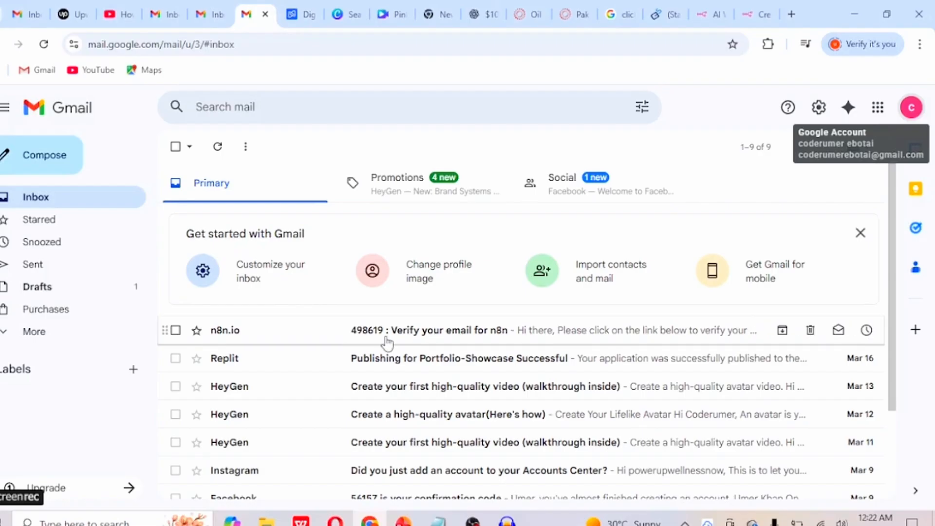
Step: Copy the six-digit code from n8n's verification email and return to the n8n register tab
click(443, 338)
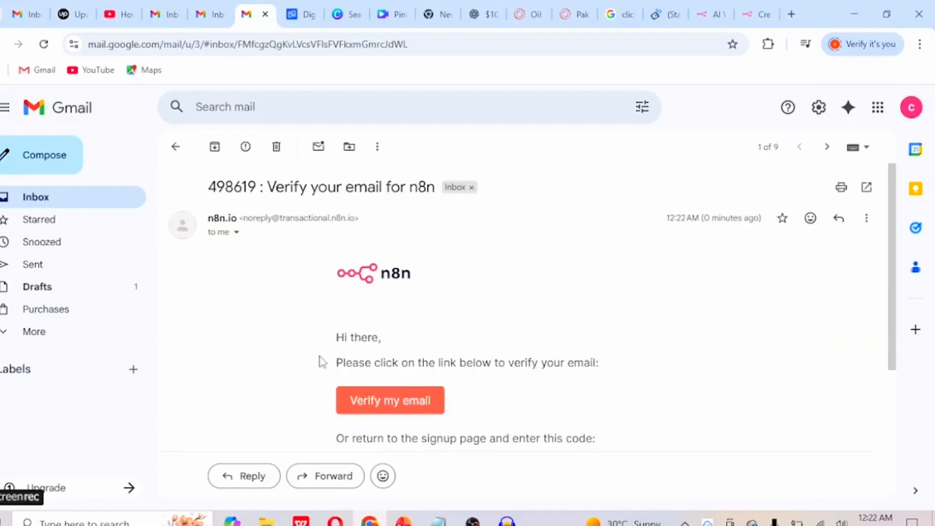
scroll(322, 361, down, 2)
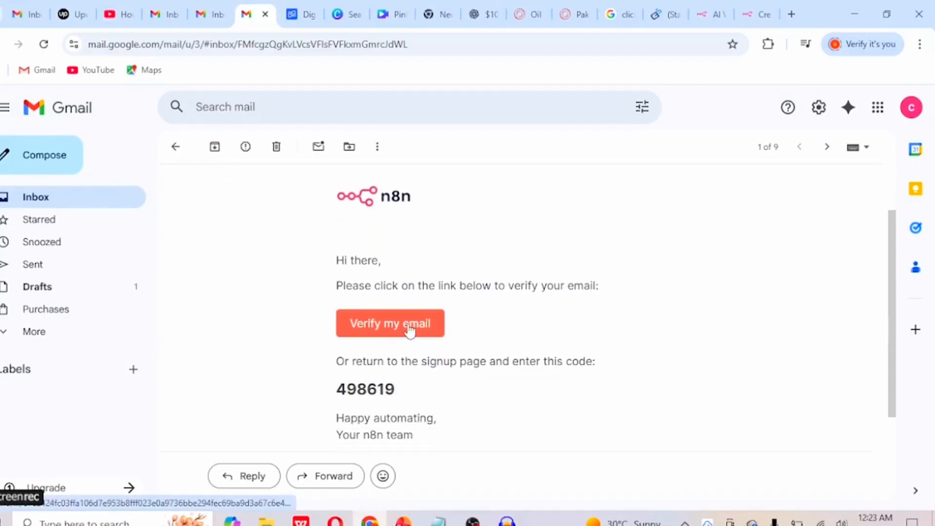
click(409, 329)
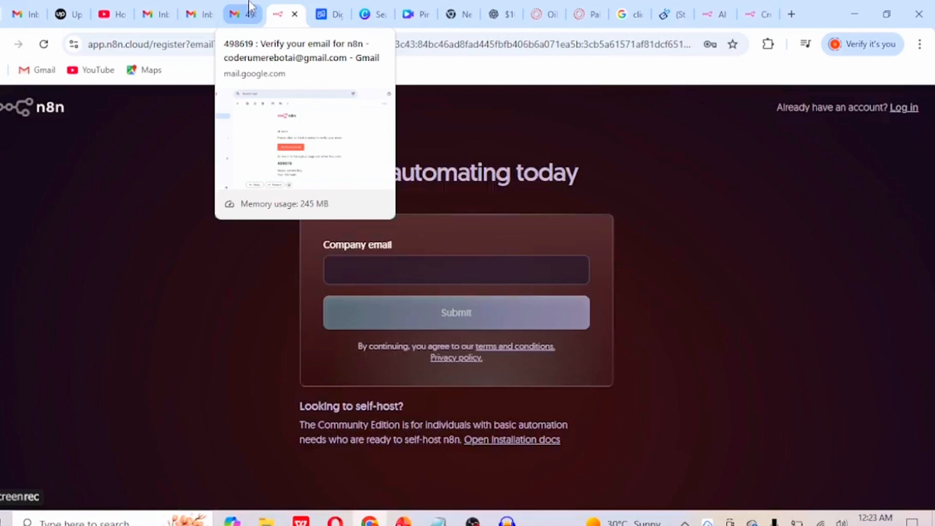
click(250, 7)
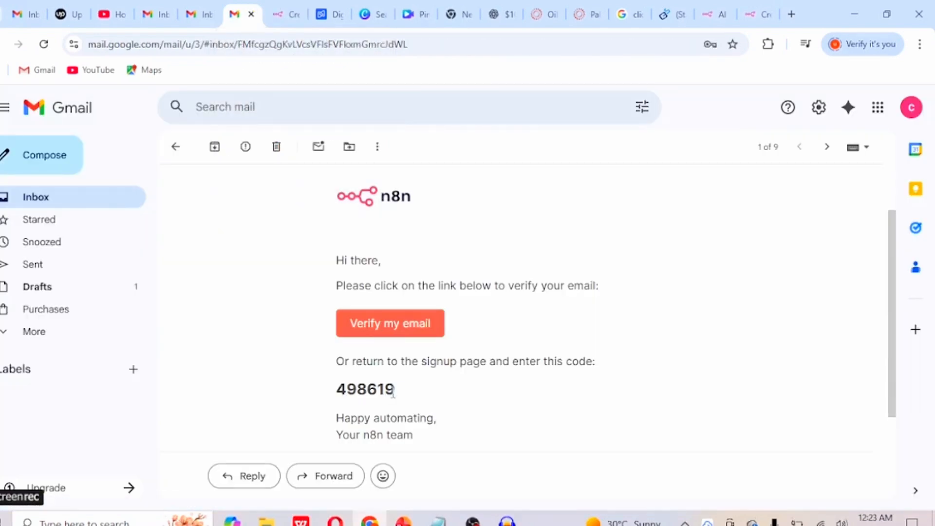
drag(393, 392, 337, 392)
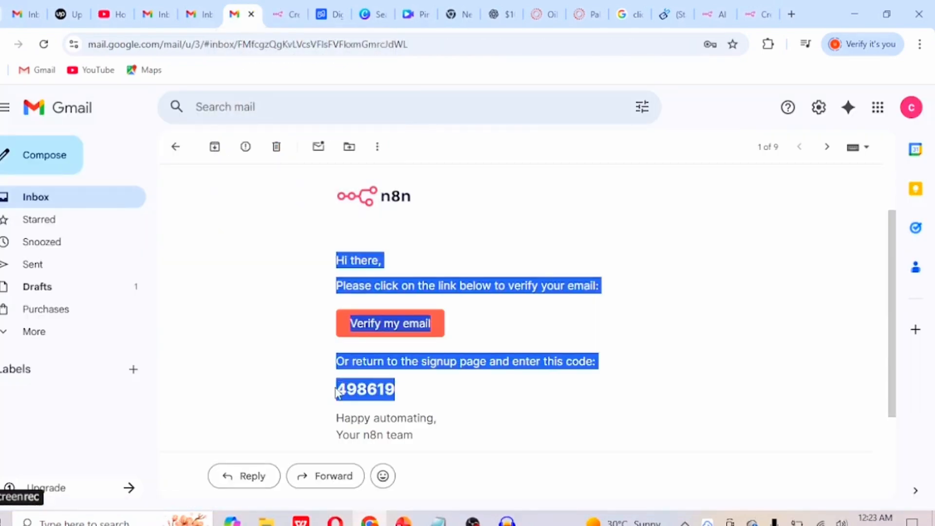
click(451, 372)
drag(390, 388, 340, 389)
key(ctrl+c)
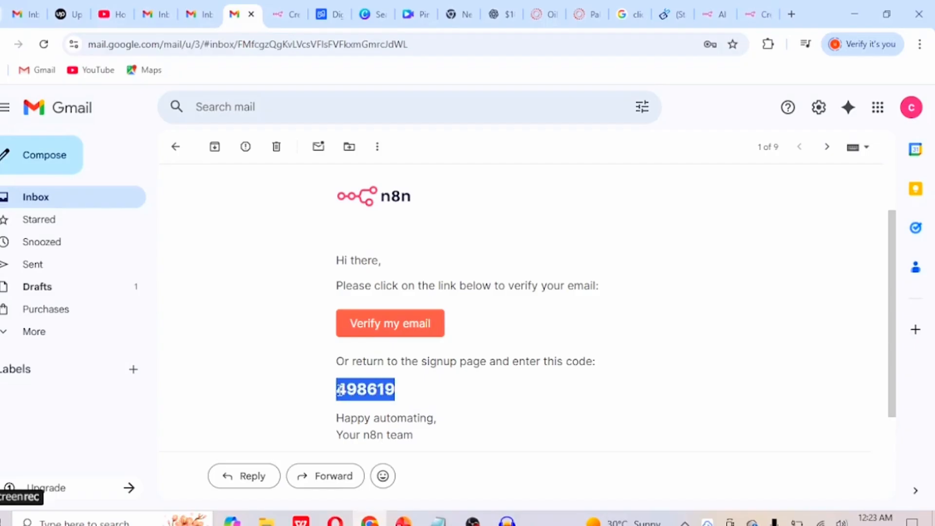
click(764, 11)
Step: Paste the copied verification code into n8n and submit it
click(364, 367)
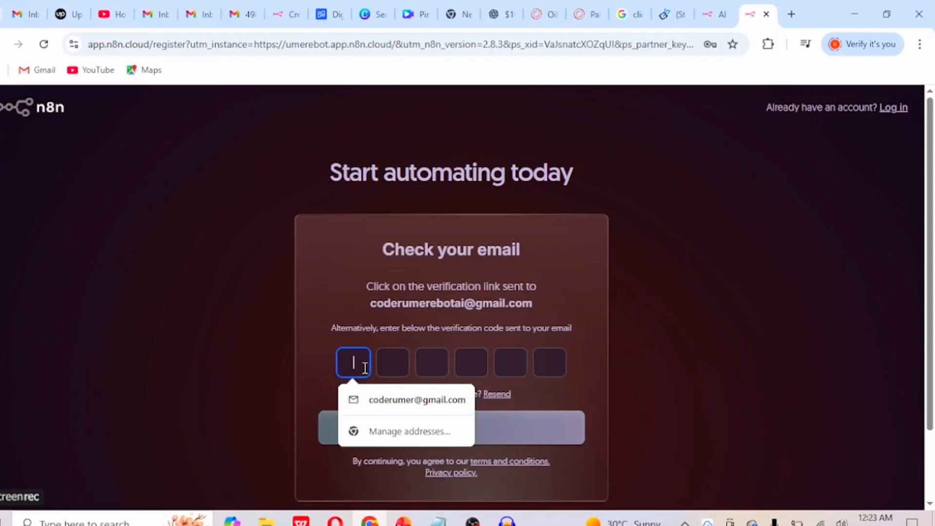
key(ctrl+v)
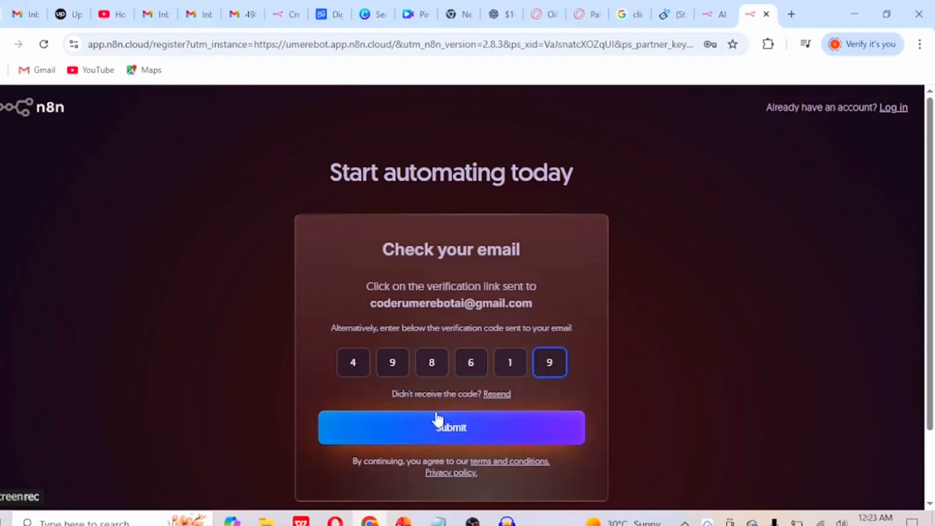
click(451, 429)
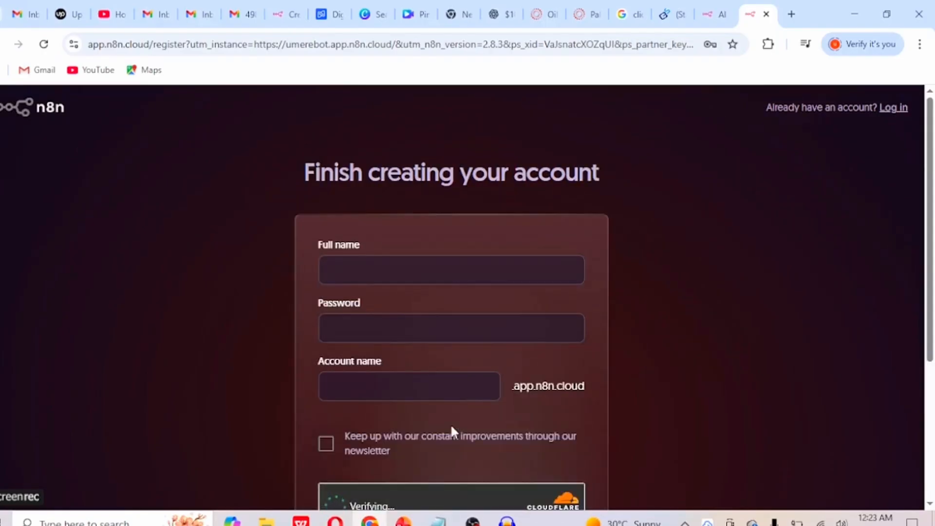
scroll(314, 273, down, 1)
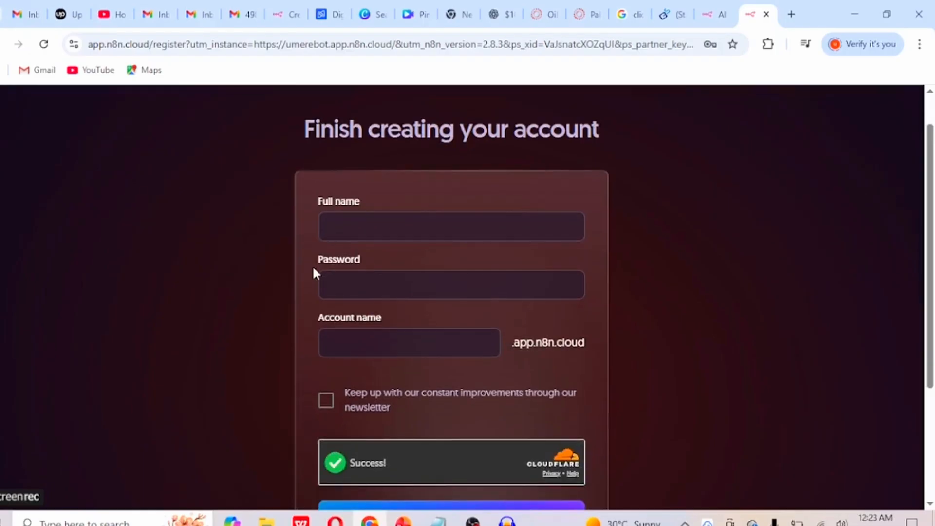
Step: Enter the full name, password and workspace account name, then start the free 14-day trial
click(368, 221)
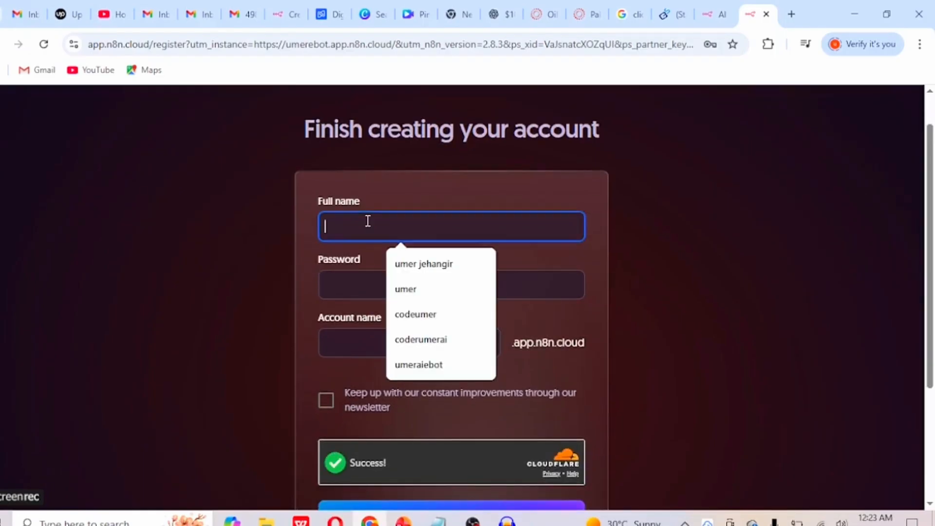
text(umer)
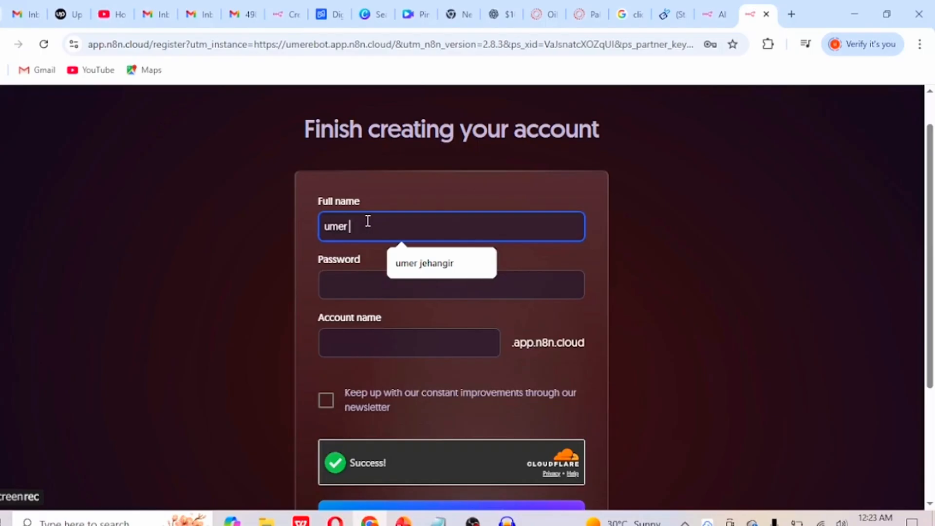
text( khan)
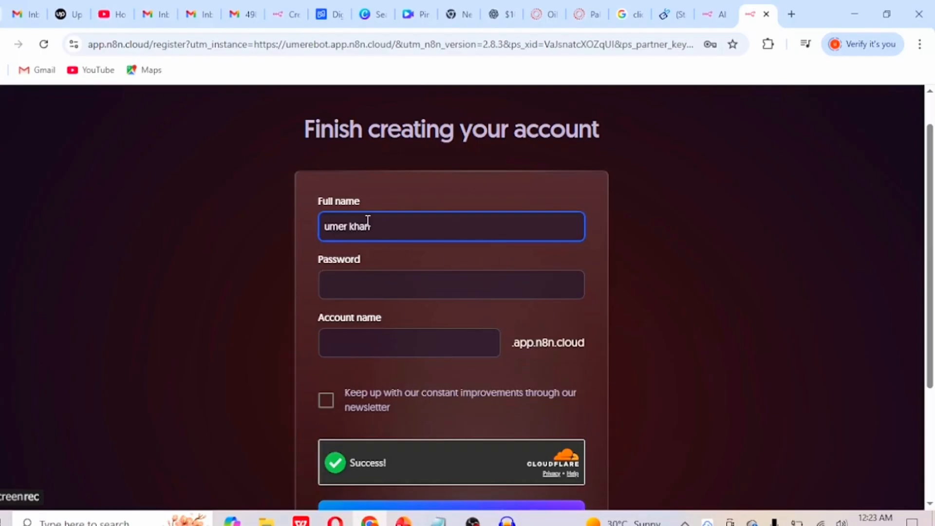
click(352, 287)
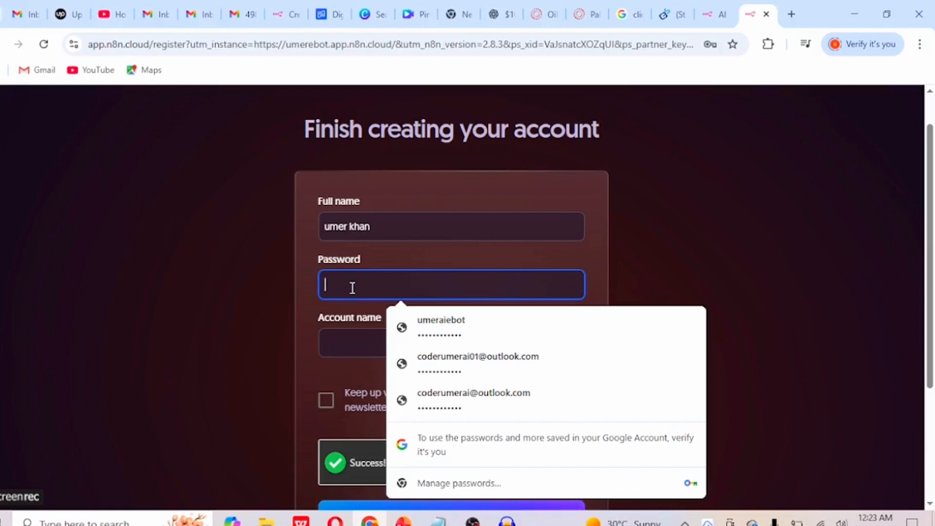
text(********)
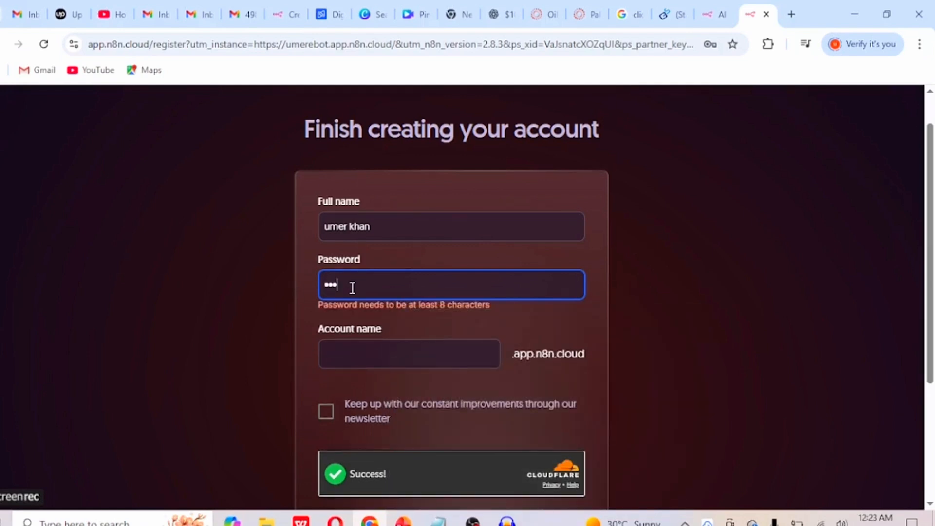
text(*)
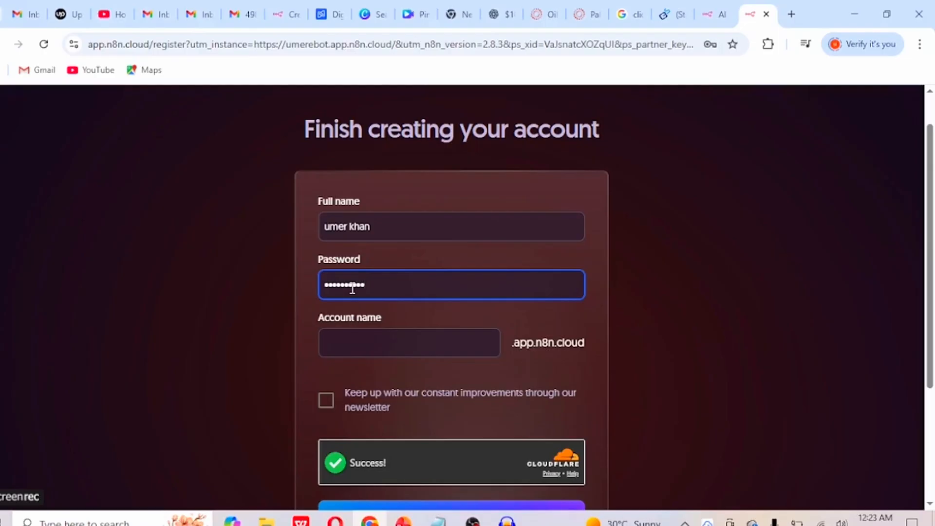
text(*)
click(354, 337)
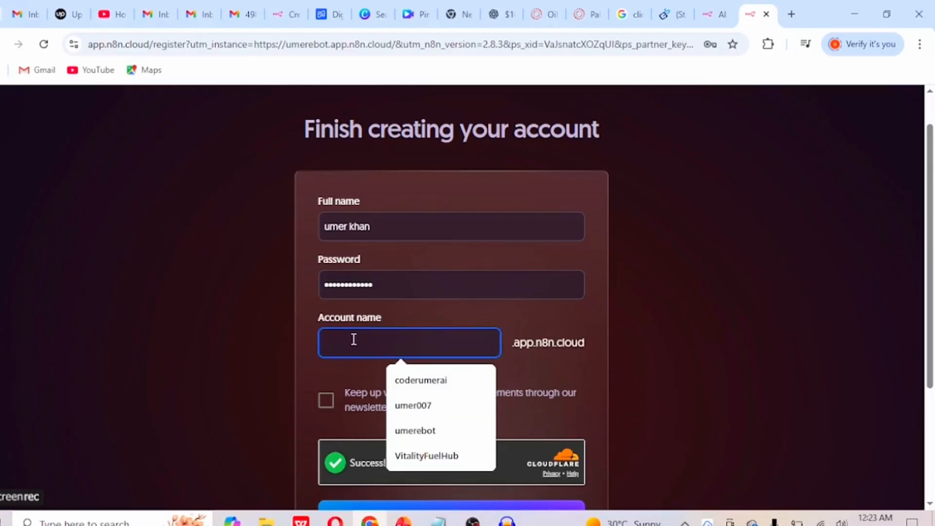
text(code)
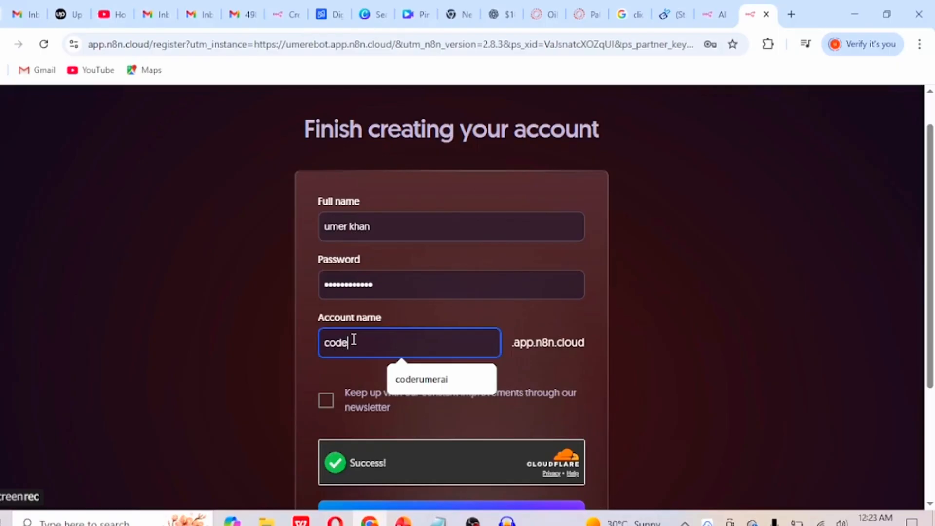
text(rumerai)
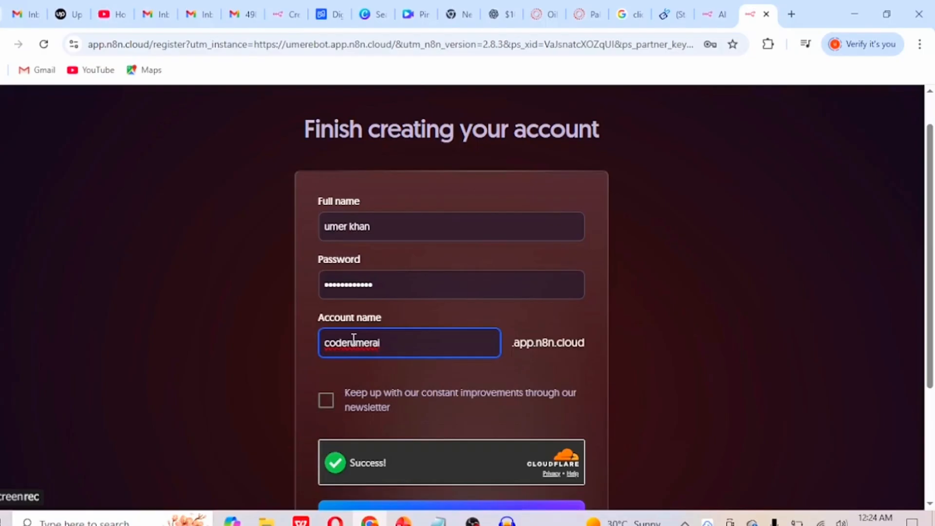
text(tech)
scroll(390, 394, down, 2)
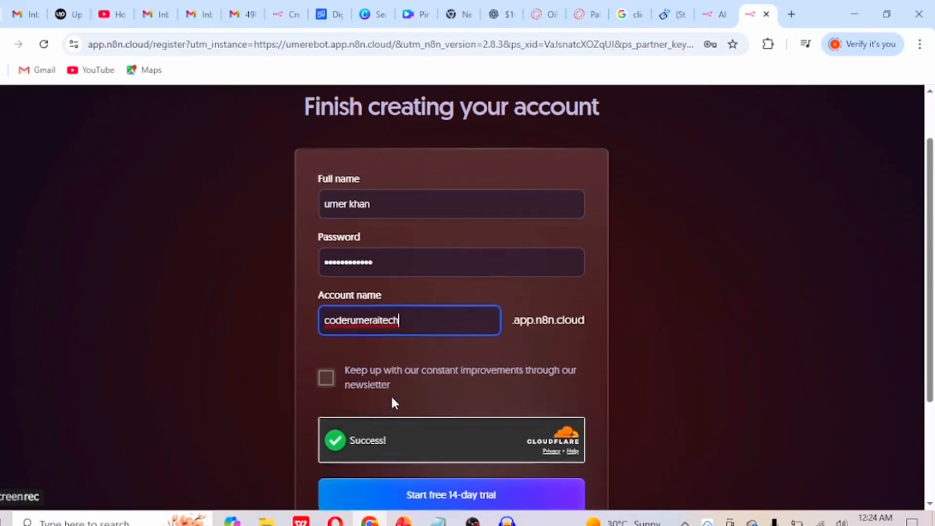
scroll(390, 394, down, 1)
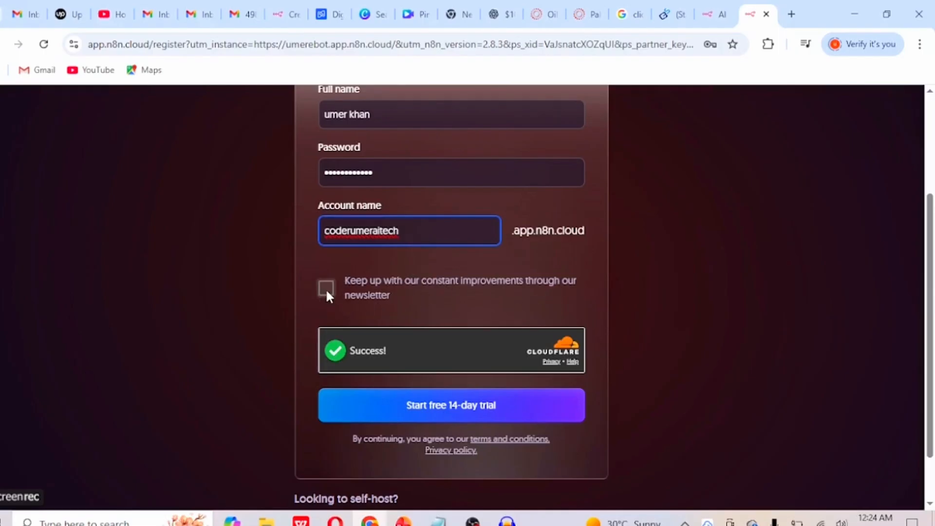
scroll(301, 320, down, 1)
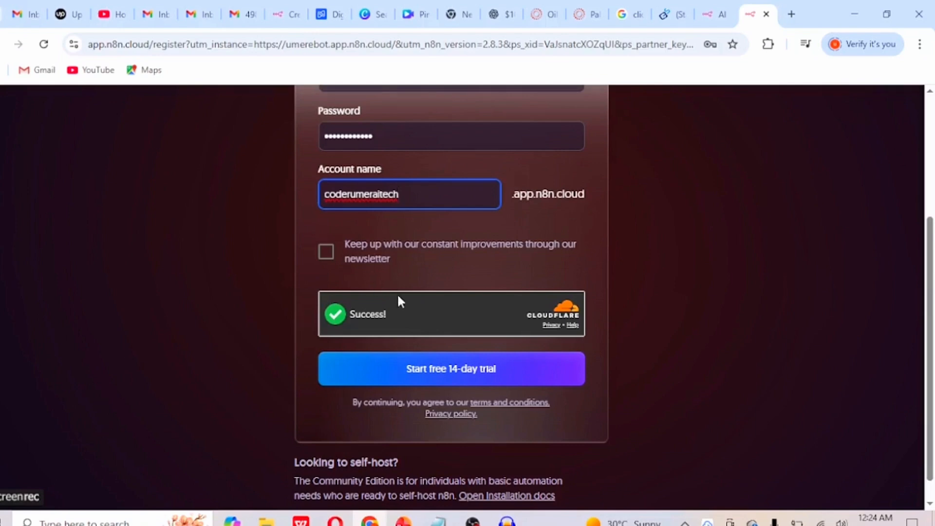
click(457, 376)
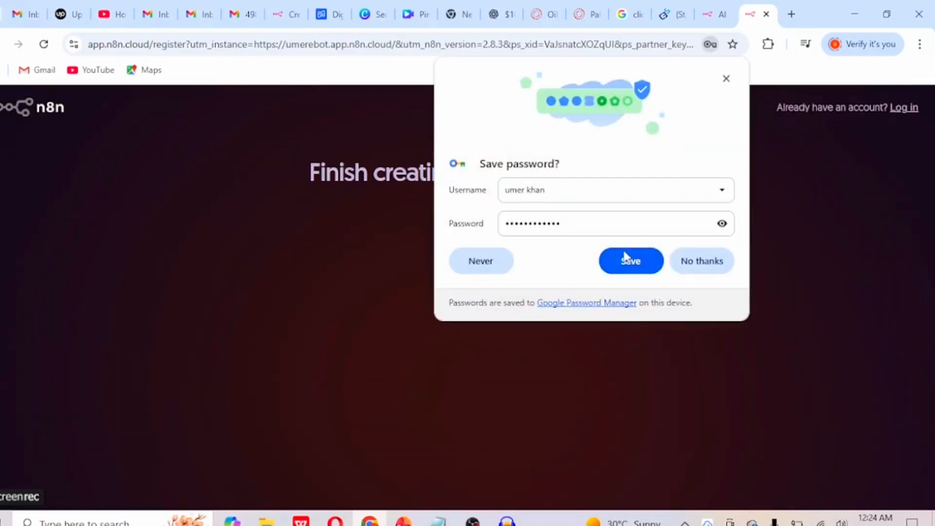
Step: Save the n8n password in Chrome and close the saved-password confirmation
click(626, 259)
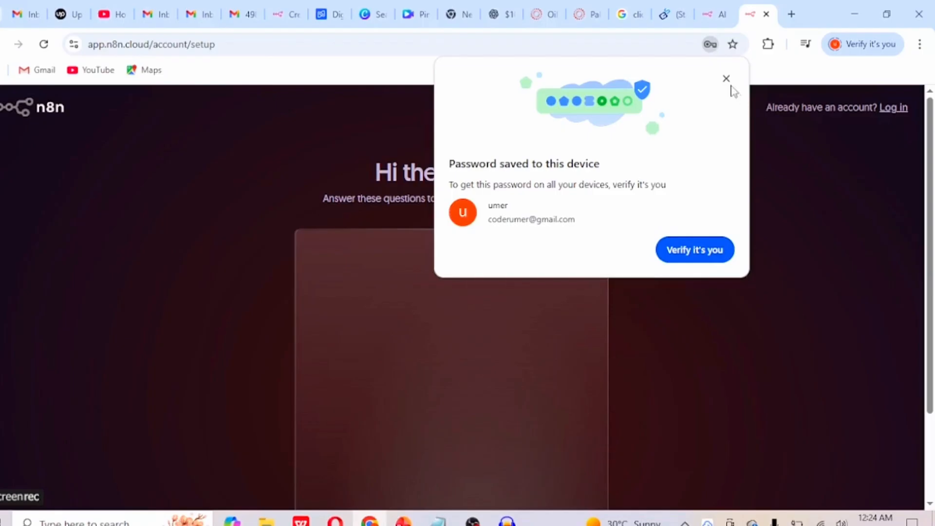
click(726, 79)
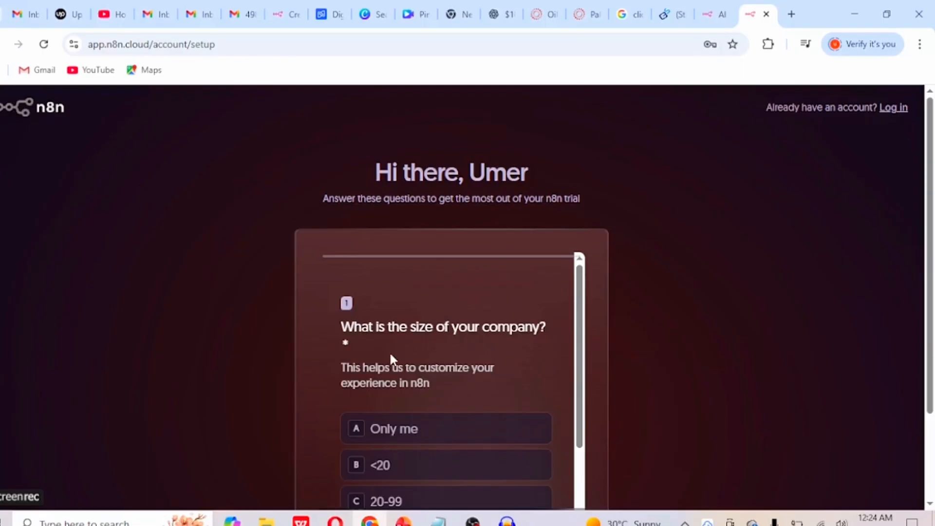
Step: Answer company size as fewer than 20 people and team as IT
scroll(326, 370, down, 1)
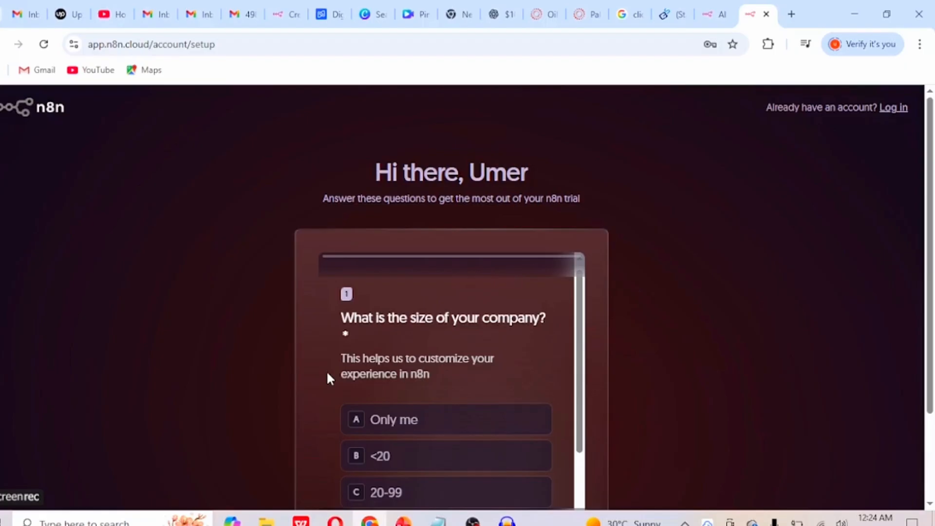
scroll(327, 373, down, 2)
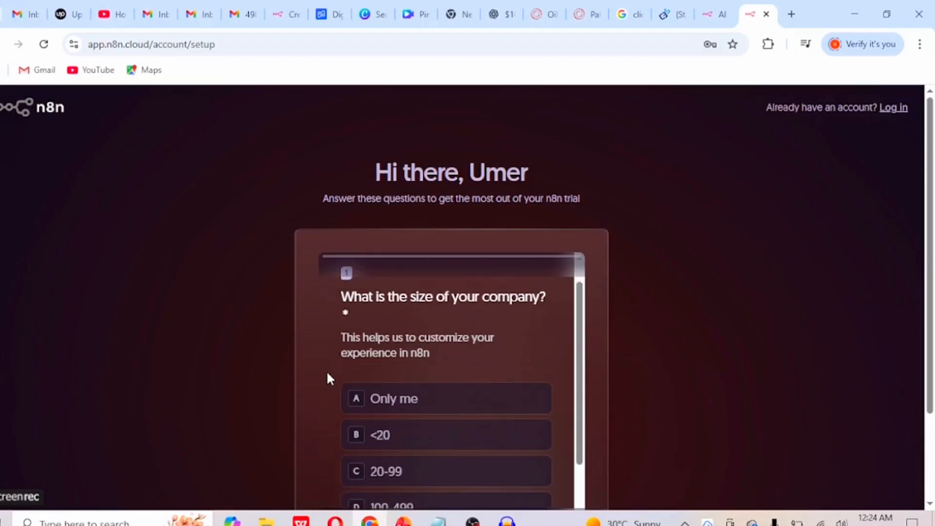
click(440, 439)
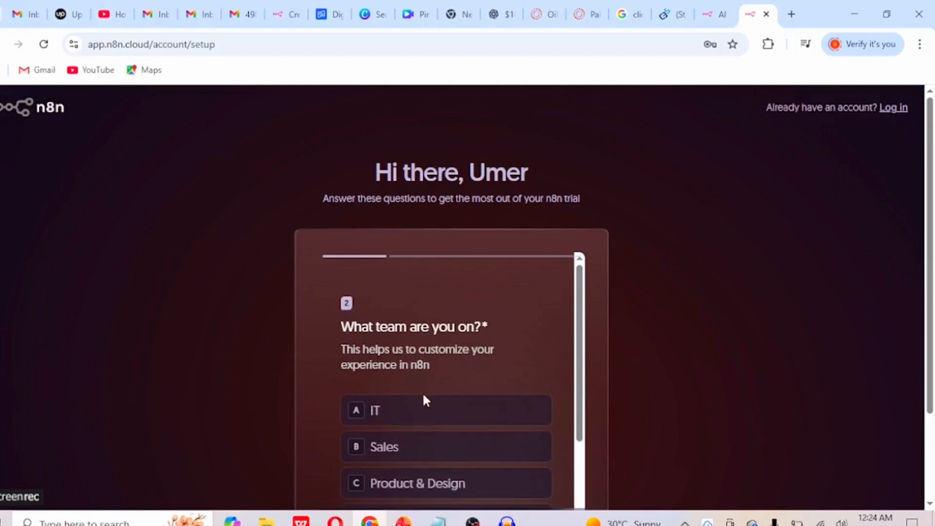
scroll(418, 419, down, 1)
scroll(416, 414, down, 1)
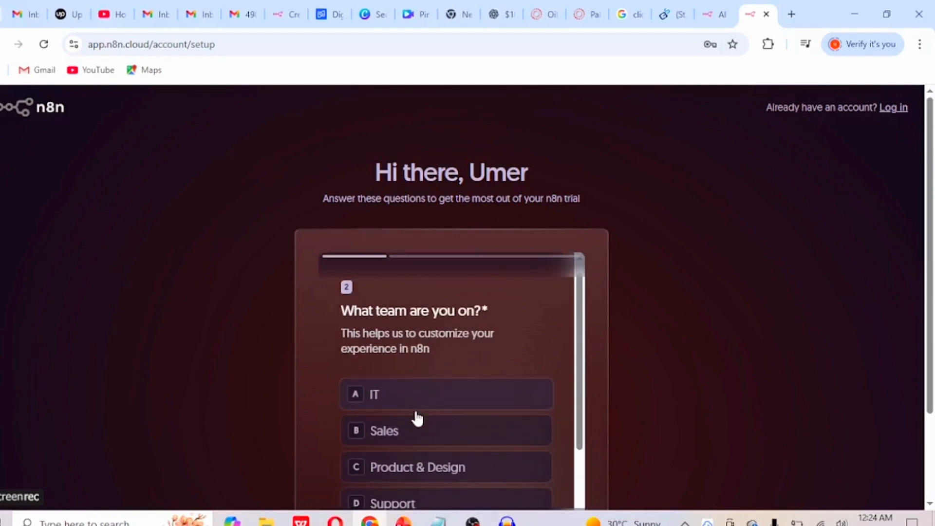
click(397, 381)
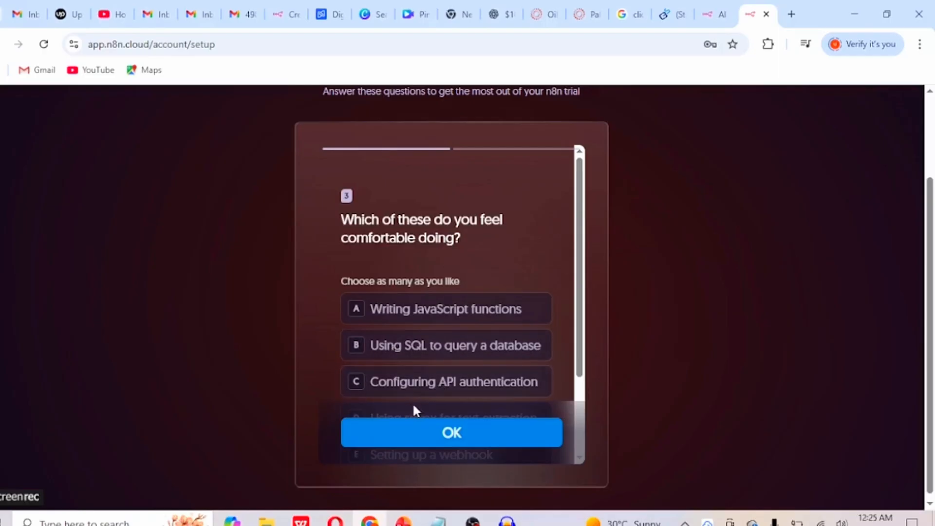
Step: Select JavaScript functions and webhooks as skills, Friend / Word of mouth as source, and submit
scroll(476, 317, down, 2)
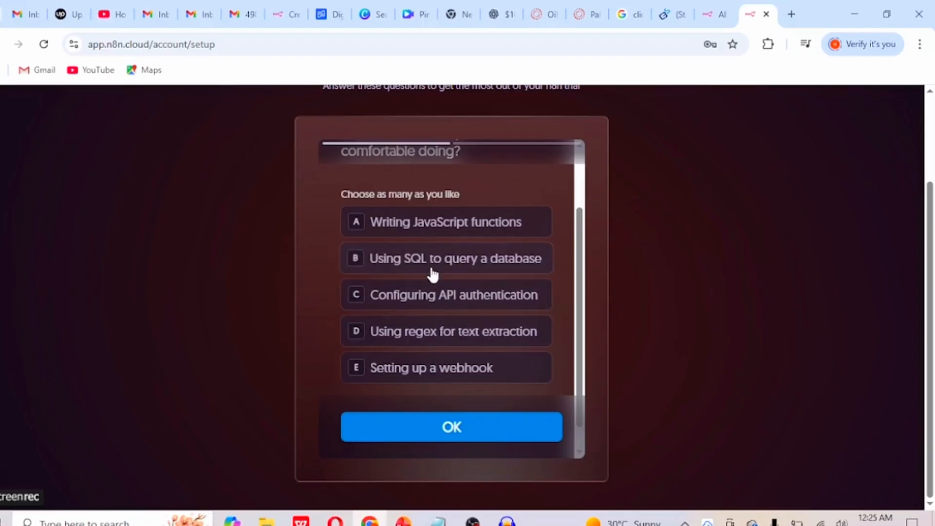
click(423, 229)
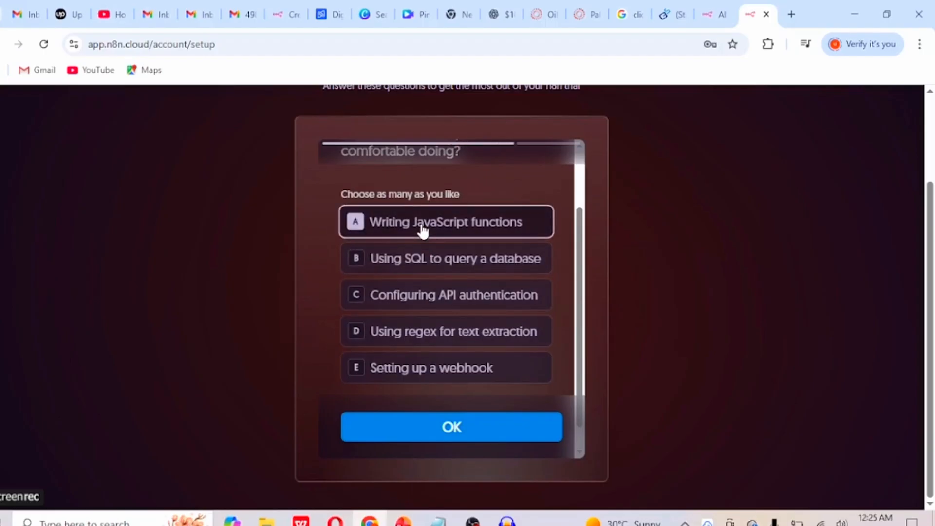
click(403, 375)
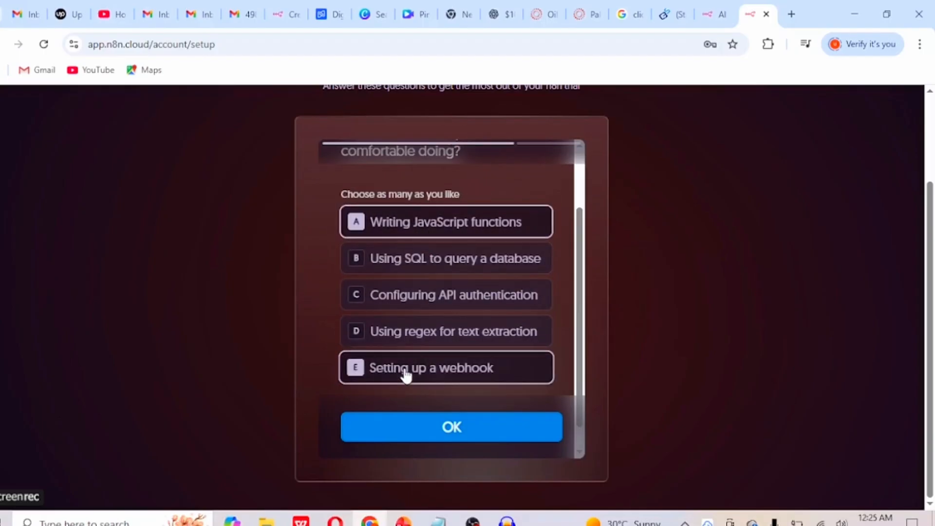
click(466, 434)
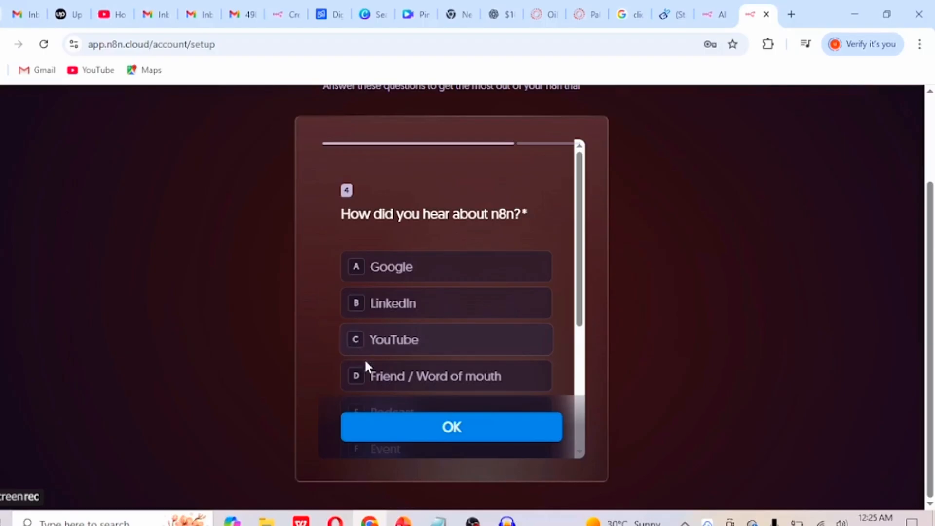
click(446, 385)
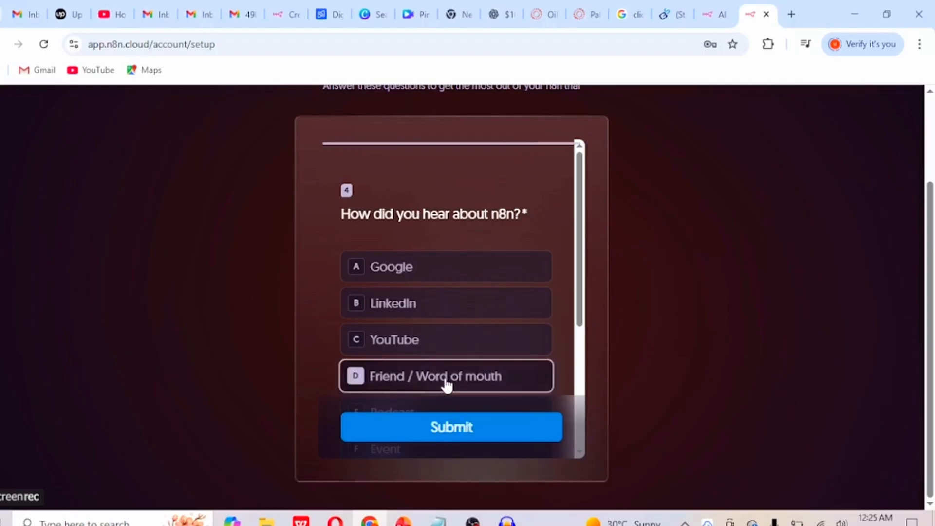
click(478, 429)
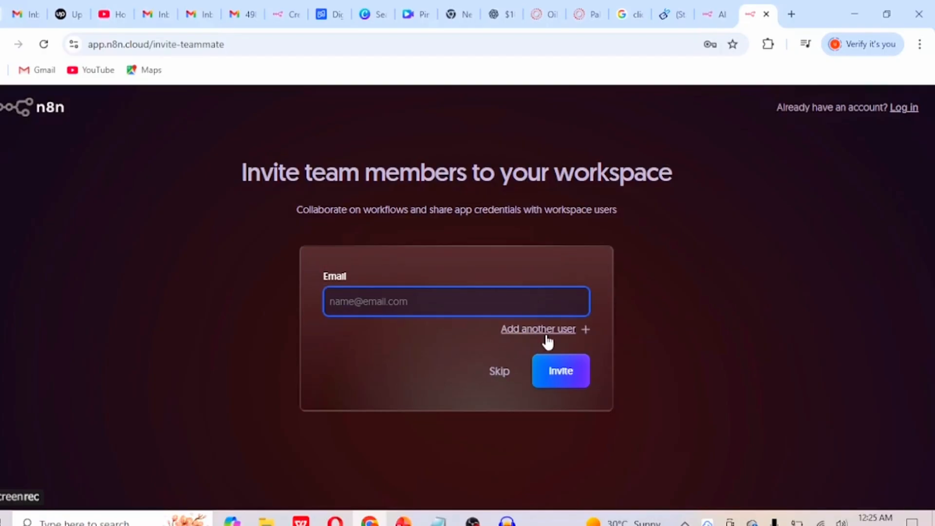
Step: Skip the team invite and start automating in a new empty workflow
click(499, 375)
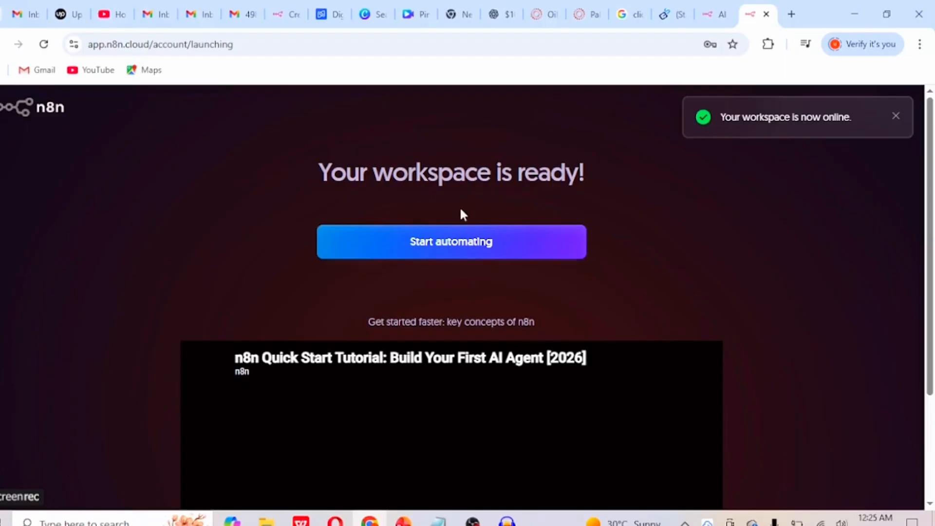
click(457, 241)
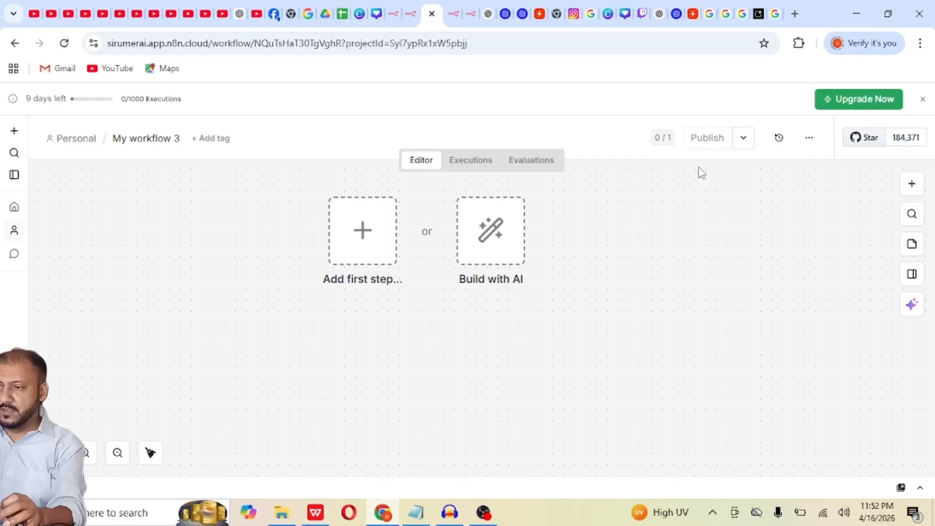
Step: Add an On chat message trigger and open its test chat panel
click(912, 183)
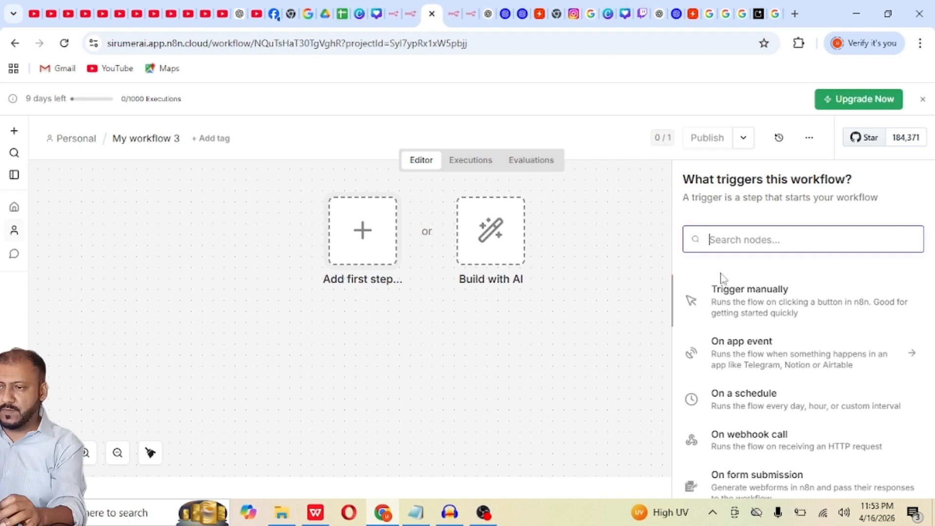
scroll(722, 280, down, 1)
scroll(740, 377, down, 2)
scroll(741, 375, down, 1)
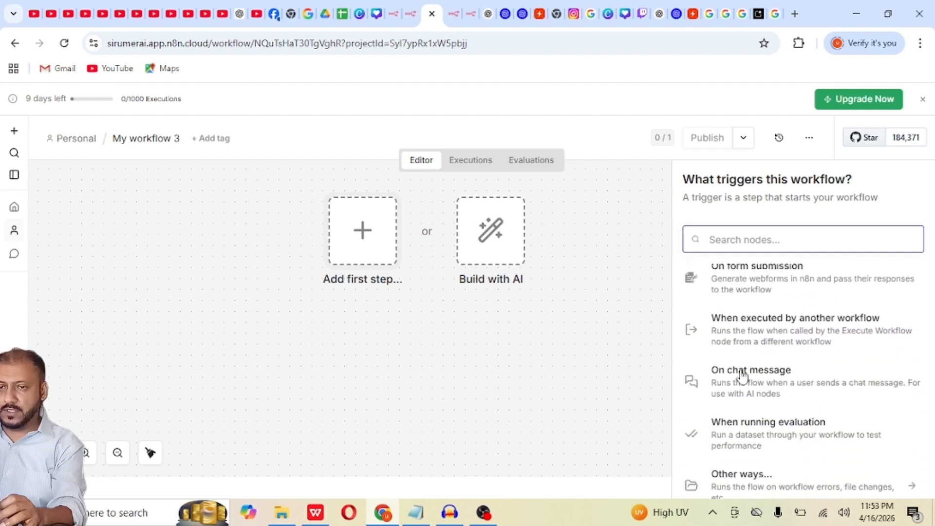
click(768, 378)
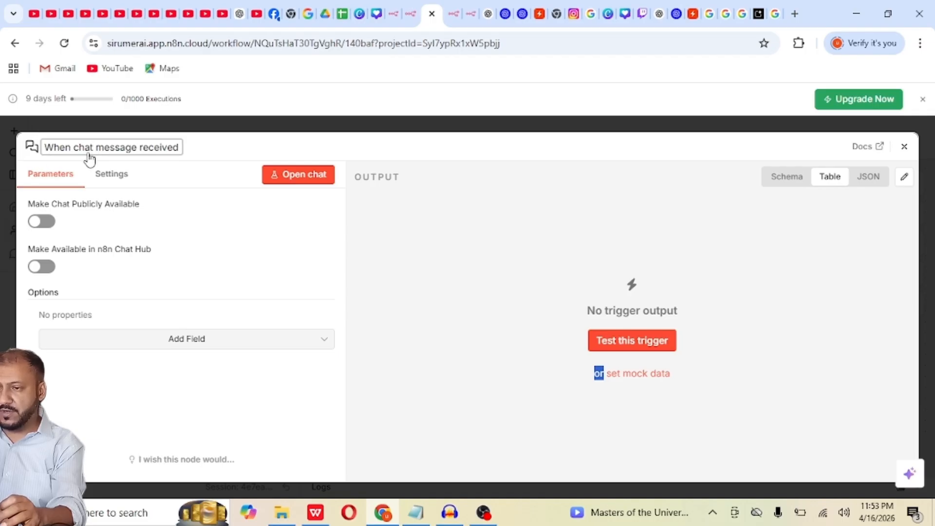
click(602, 343)
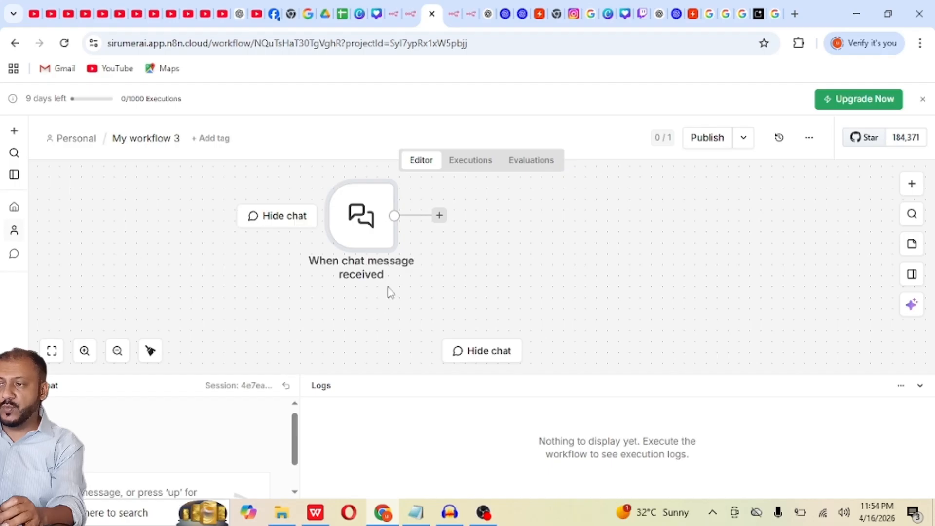
Step: Add an AI Agent node after the chat trigger
click(922, 185)
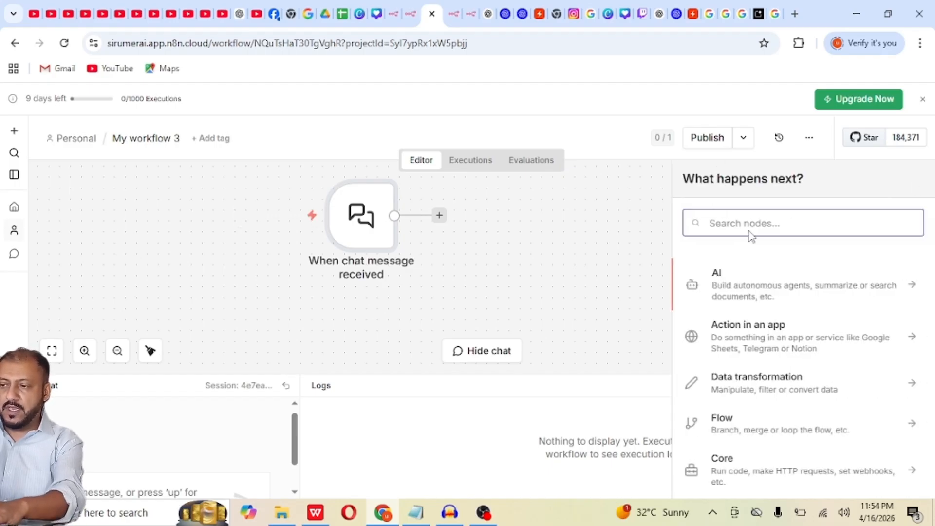
text(ai agen)
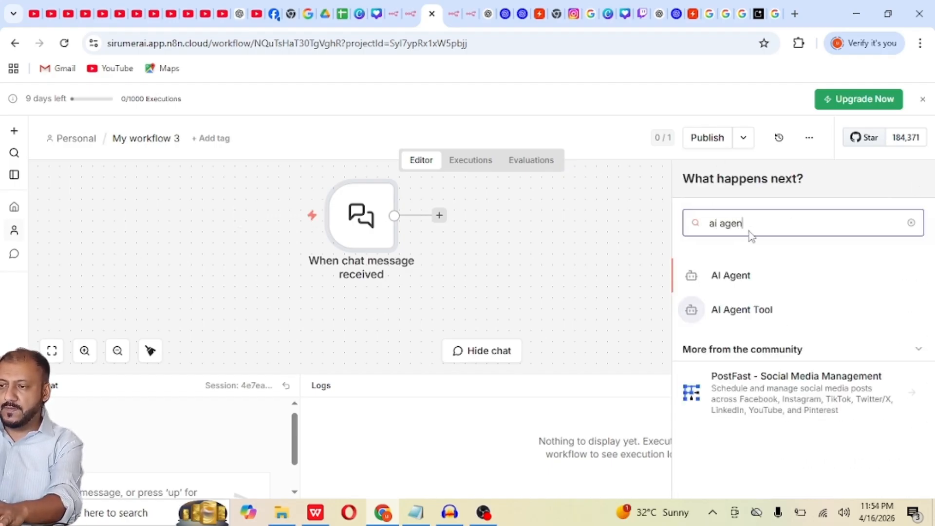
click(719, 290)
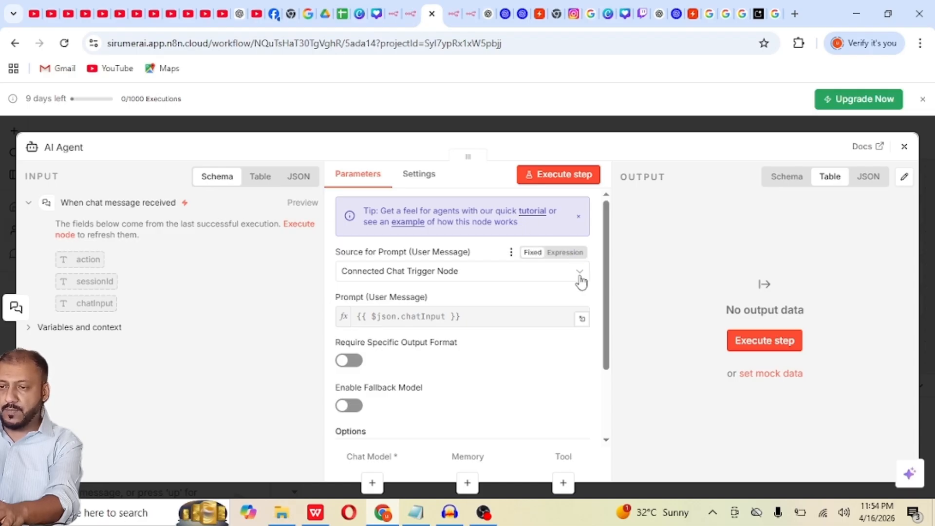
Step: Keep the prompt source as Connected Chat Trigger Node and leave Require Specific Output Format off
click(579, 277)
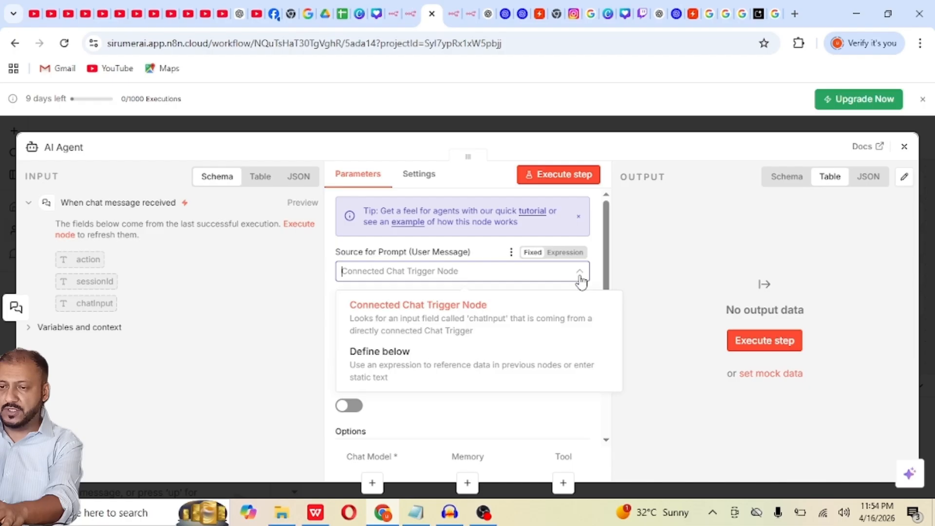
click(529, 317)
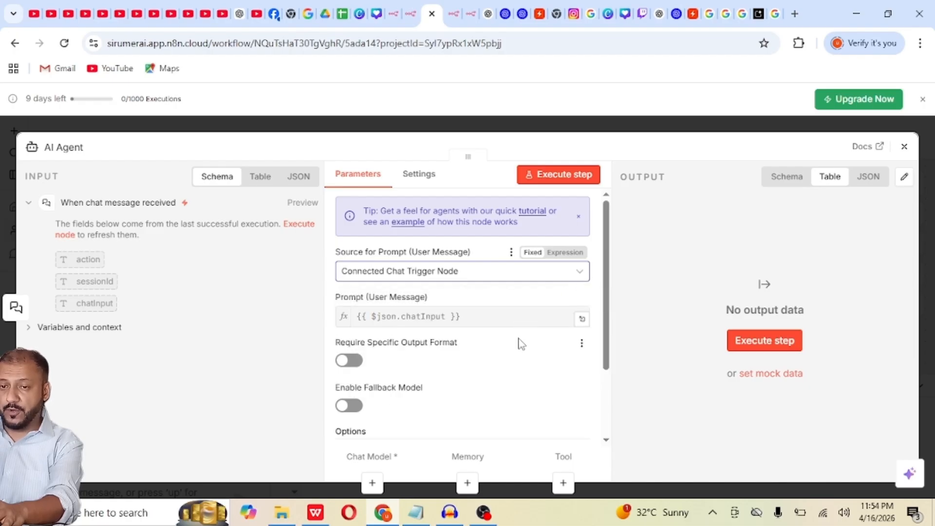
scroll(354, 347, down, 1)
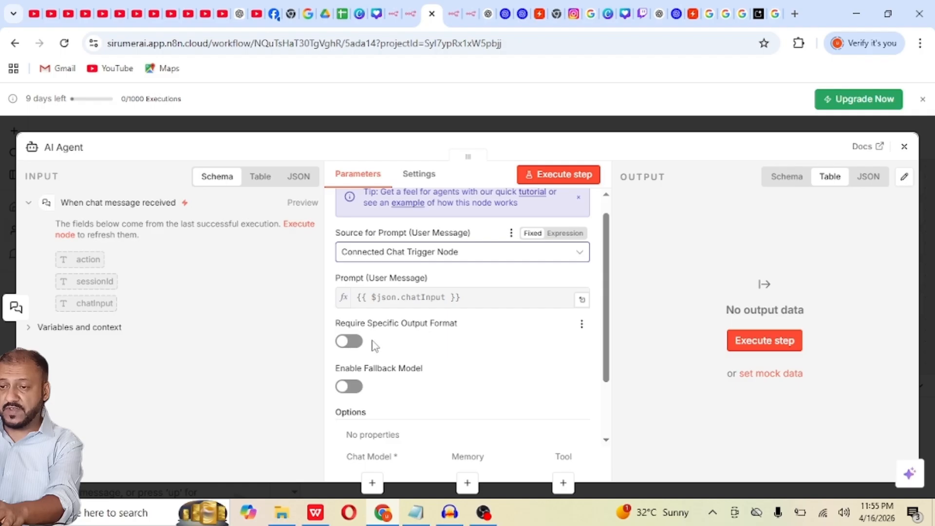
click(355, 347)
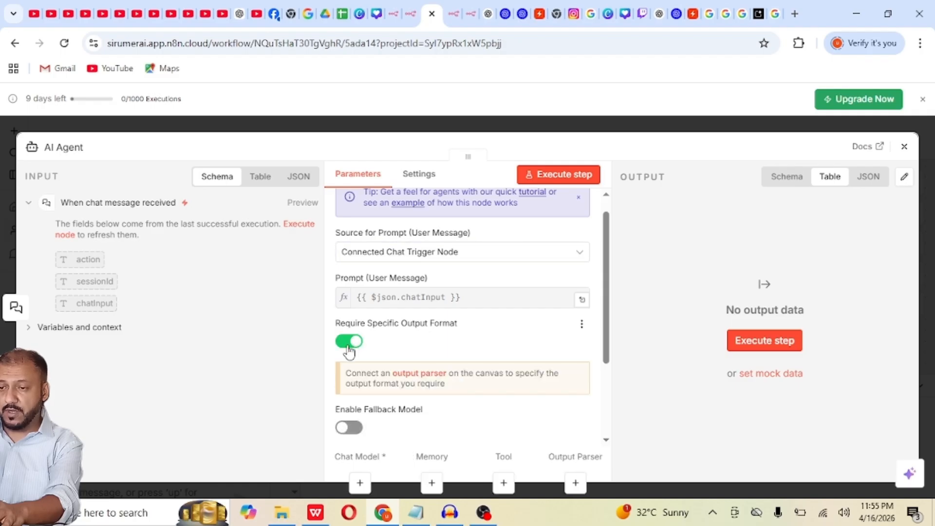
click(348, 343)
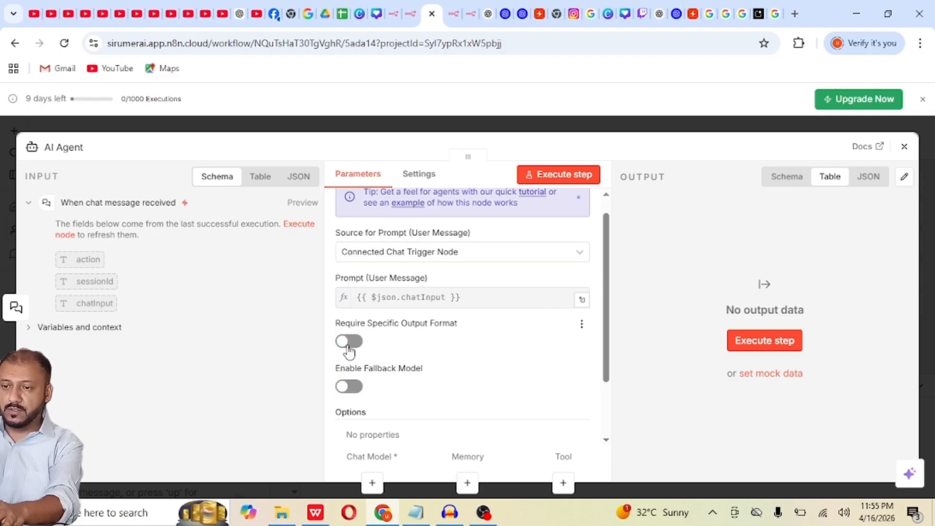
scroll(544, 365, down, 2)
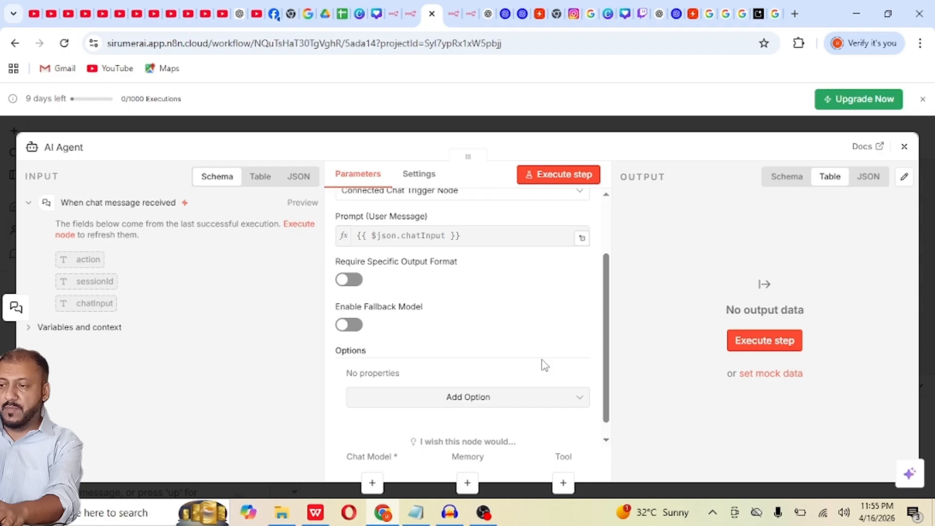
scroll(544, 365, up, 1)
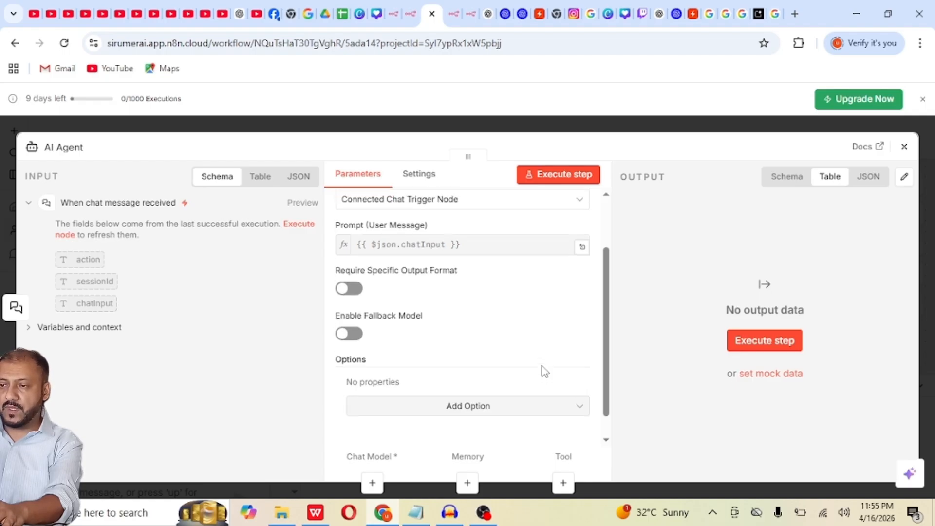
Step: Attach an OpenAI Chat Model from the Language Models list to the AI Agent's Chat Model slot
click(777, 348)
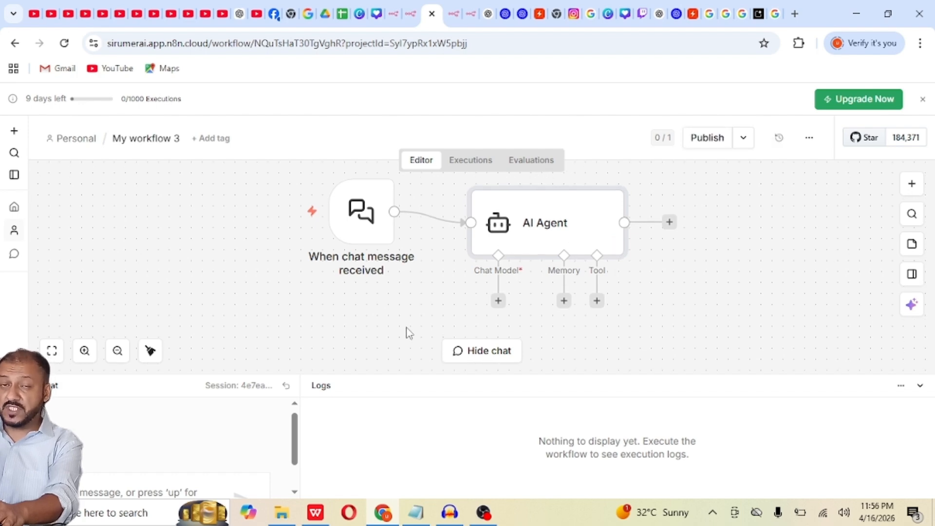
click(498, 302)
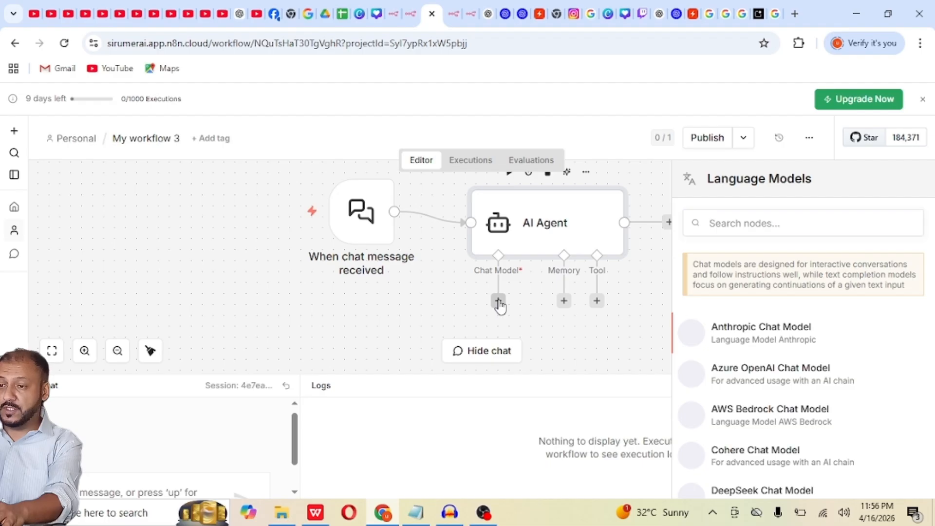
click(399, 311)
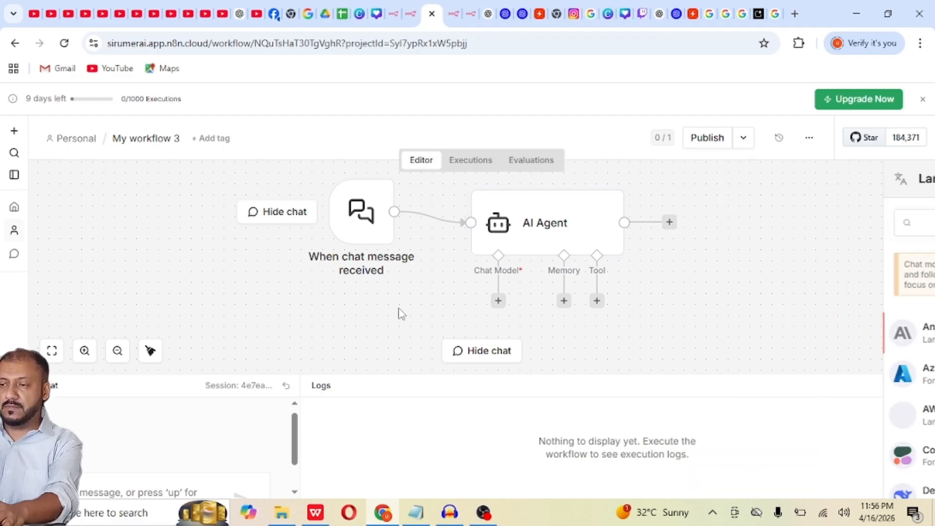
click(498, 301)
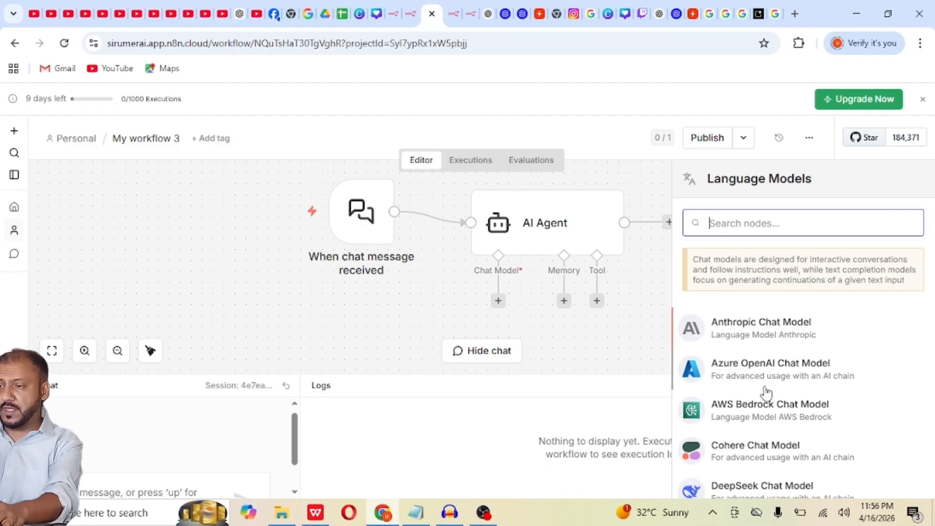
scroll(766, 391, down, 4)
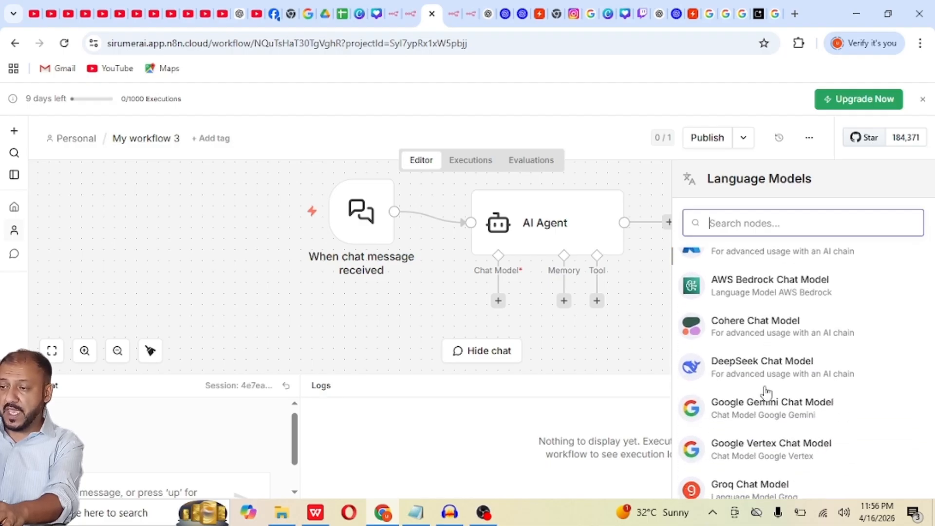
scroll(765, 390, down, 8)
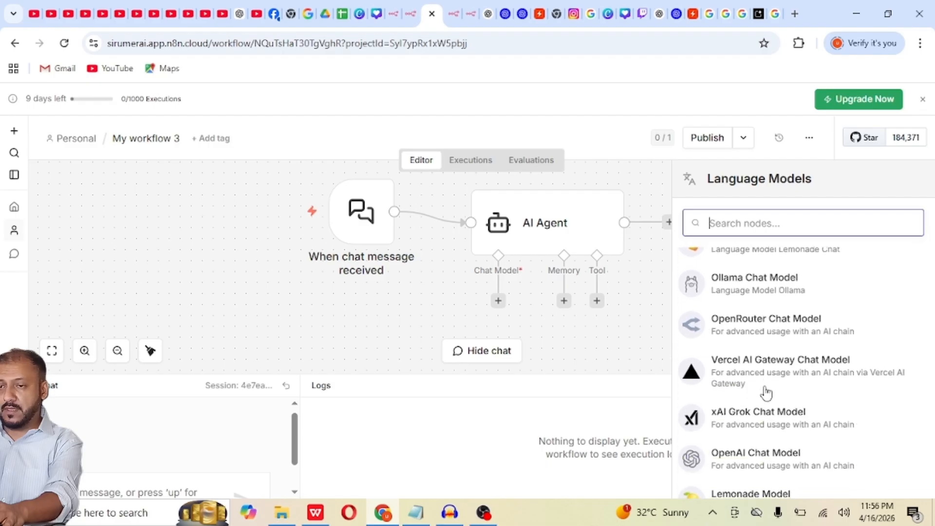
scroll(765, 391, down, 1)
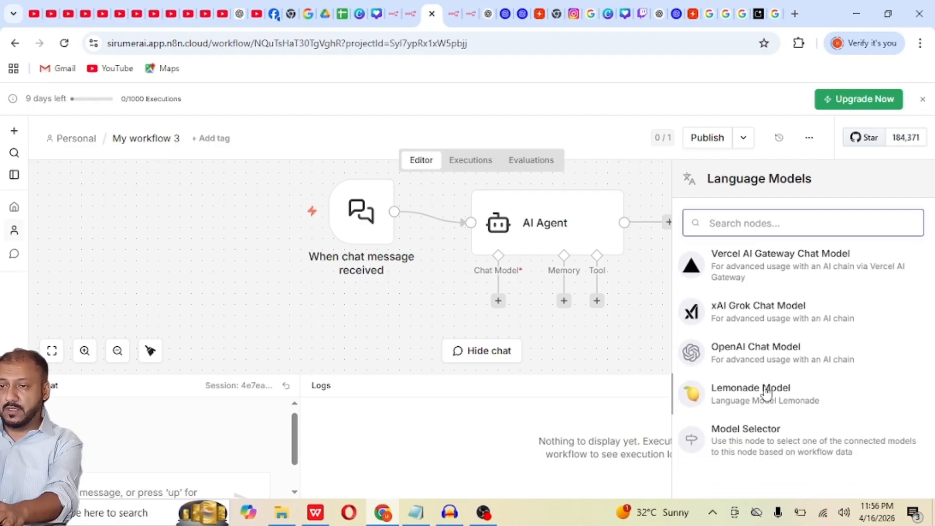
double_click(733, 349)
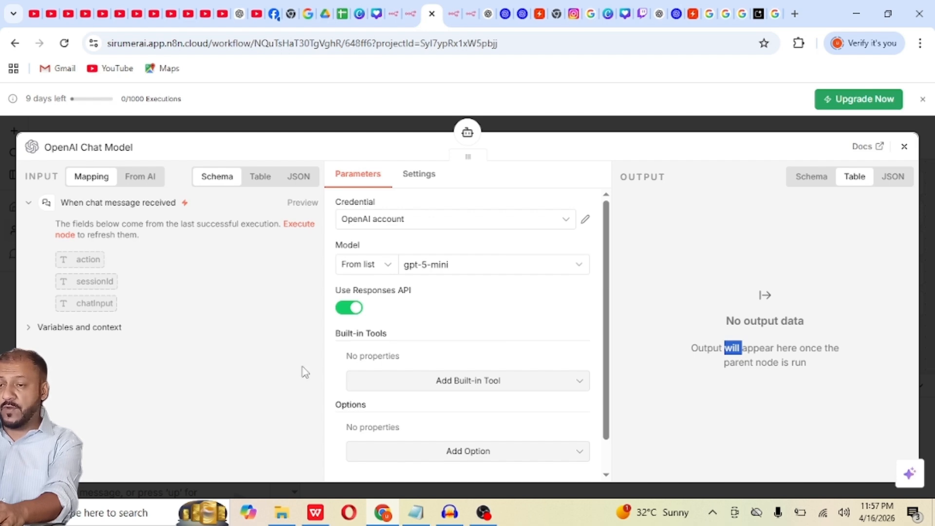
click(423, 180)
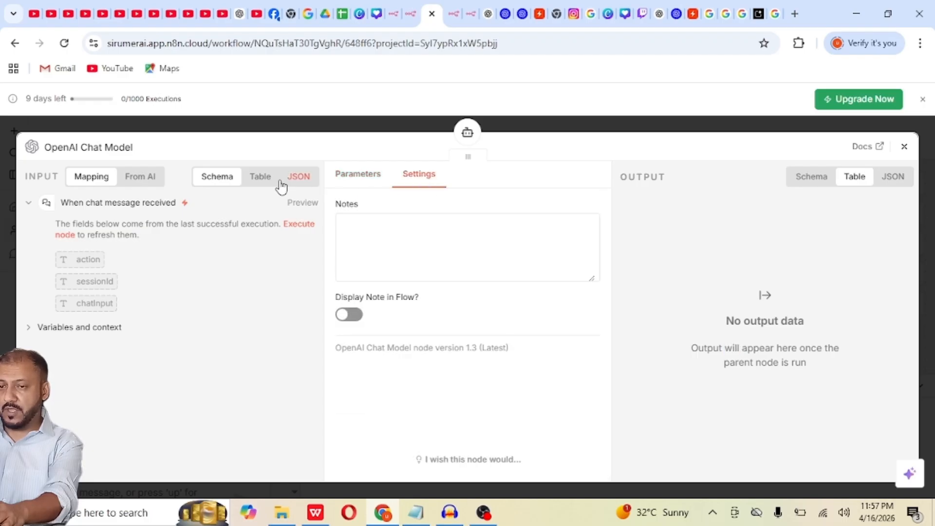
click(252, 187)
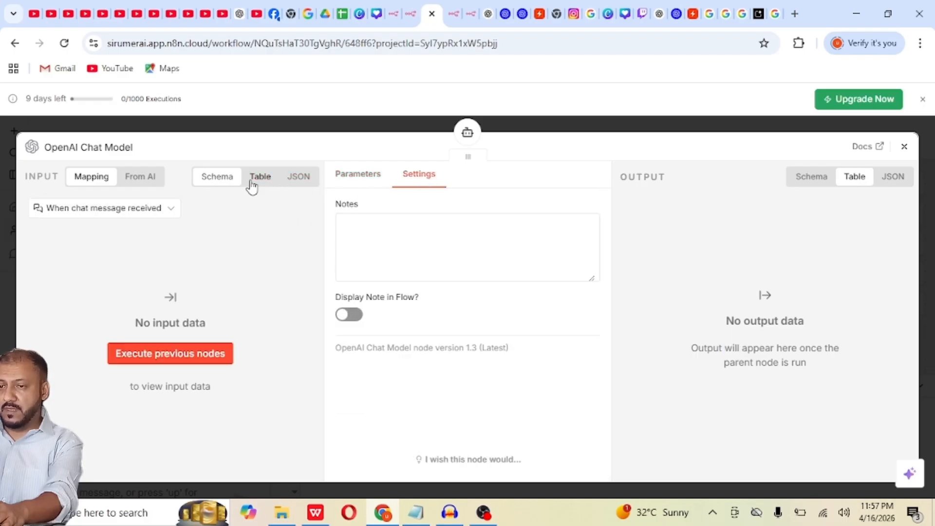
click(299, 180)
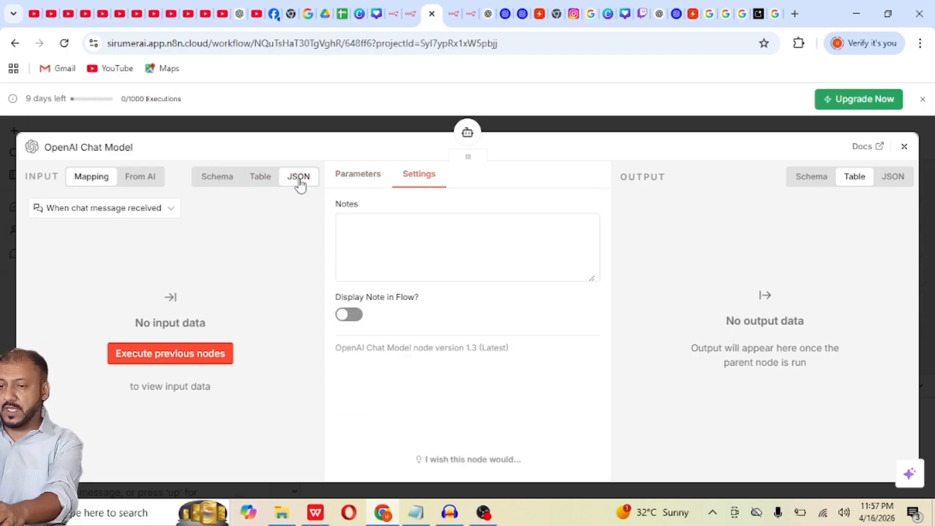
click(208, 184)
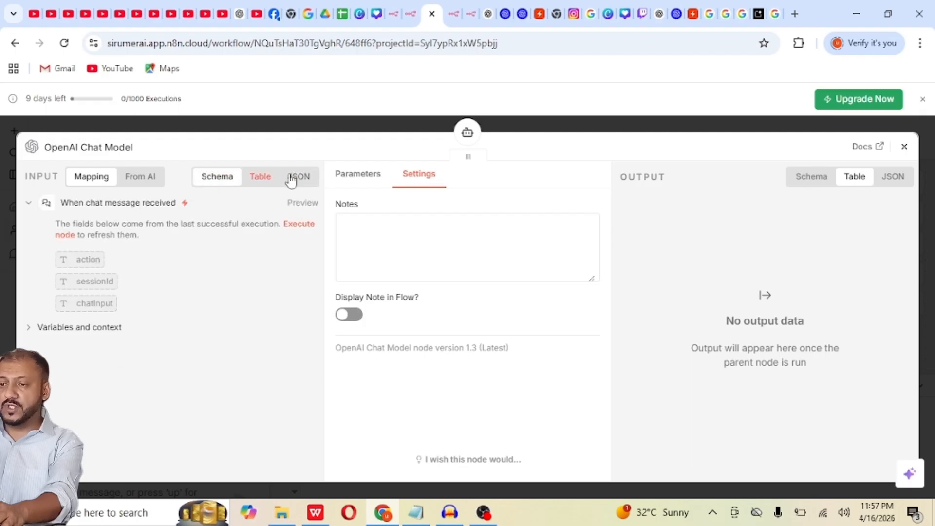
click(341, 179)
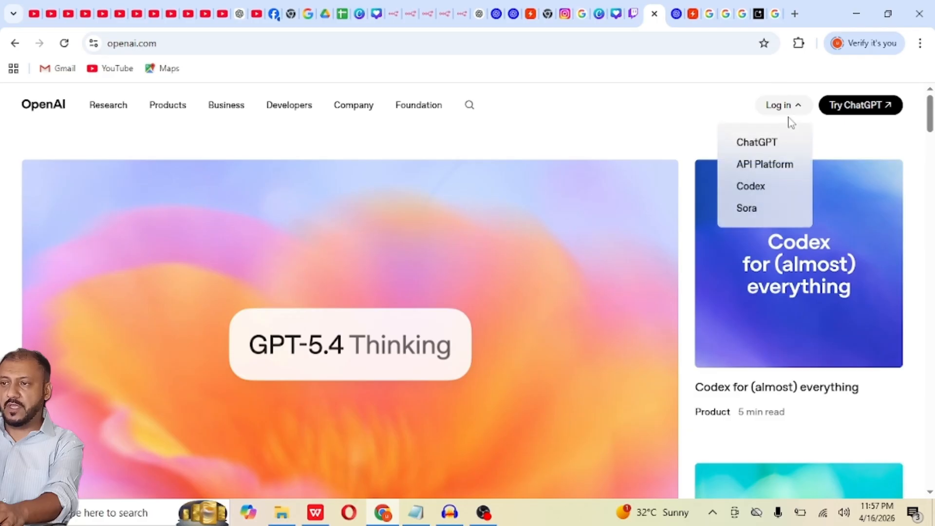
Step: Sign in to the OpenAI API Platform with Google and open the Default project's API keys page
mouse_move(802, 103)
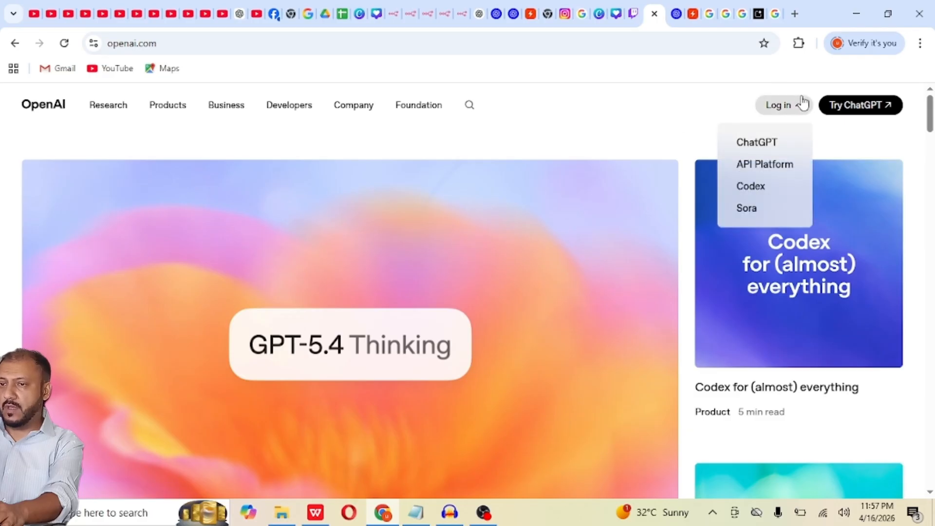
click(765, 165)
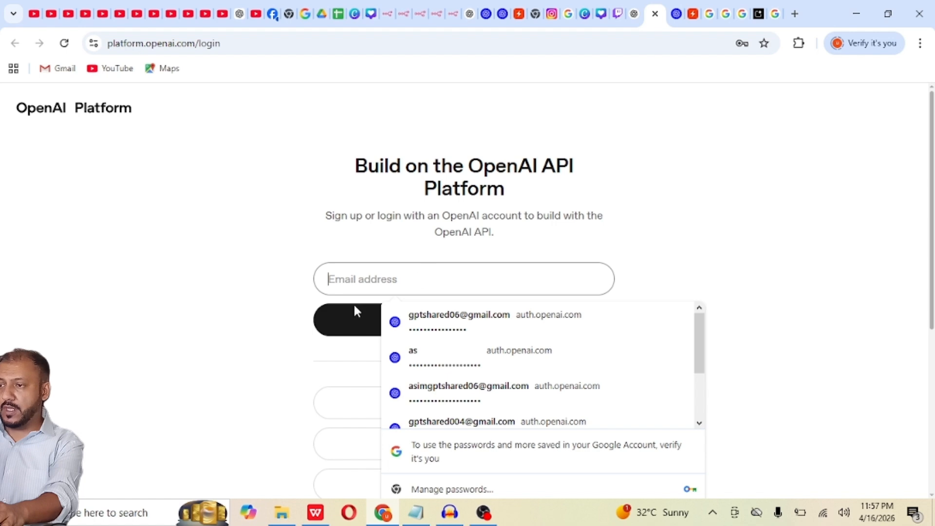
click(225, 363)
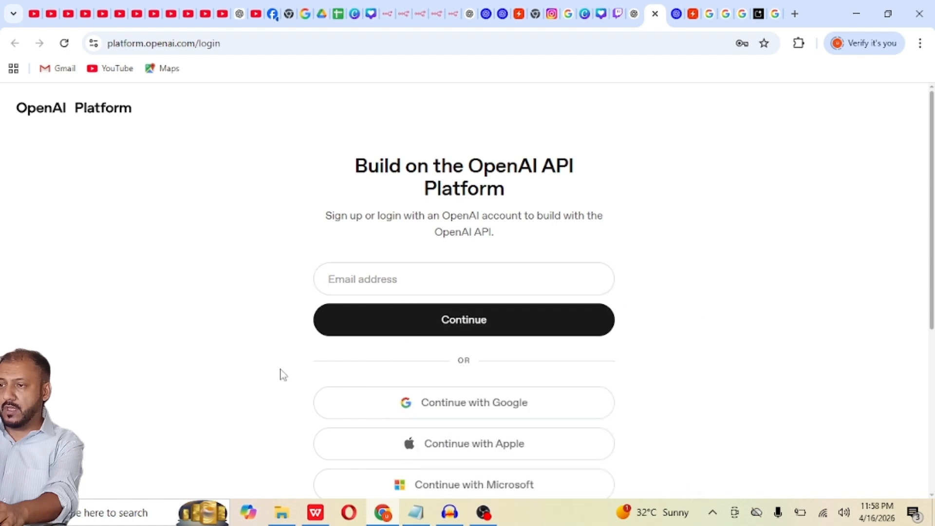
click(466, 404)
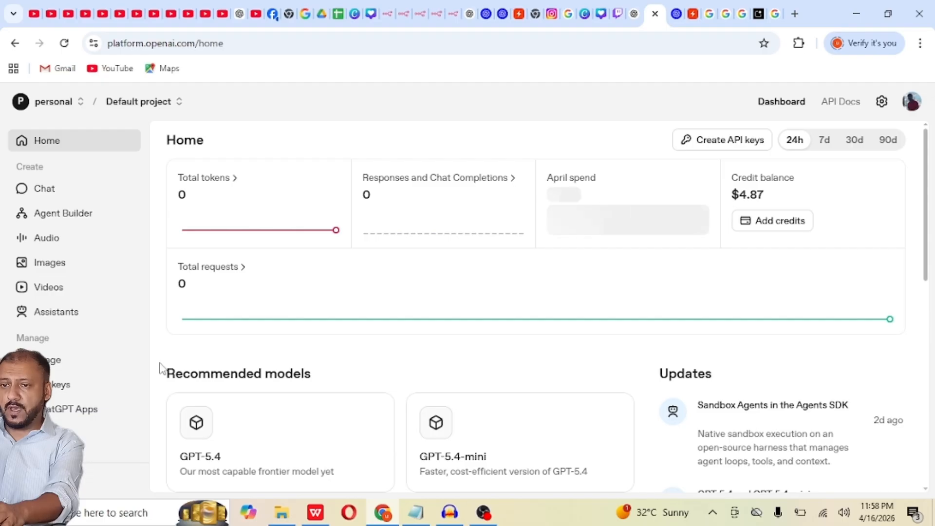
scroll(161, 368, down, 1)
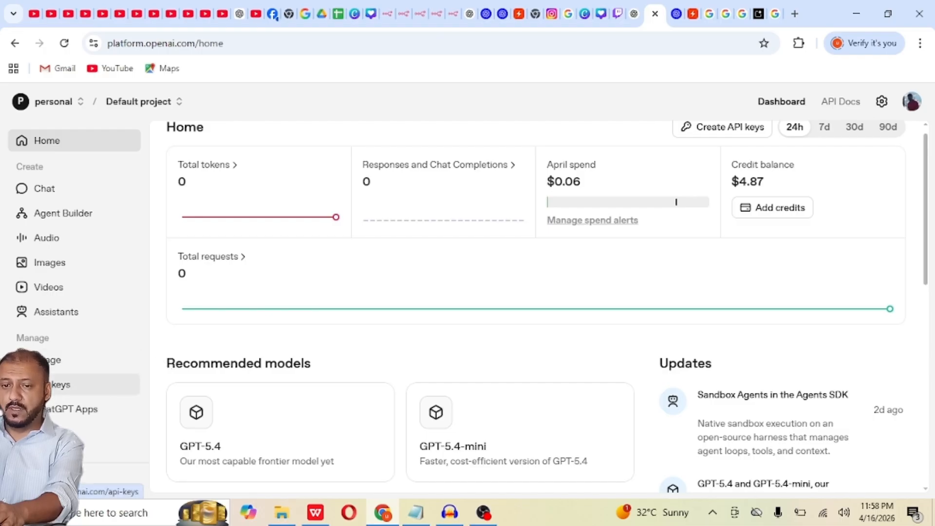
click(61, 384)
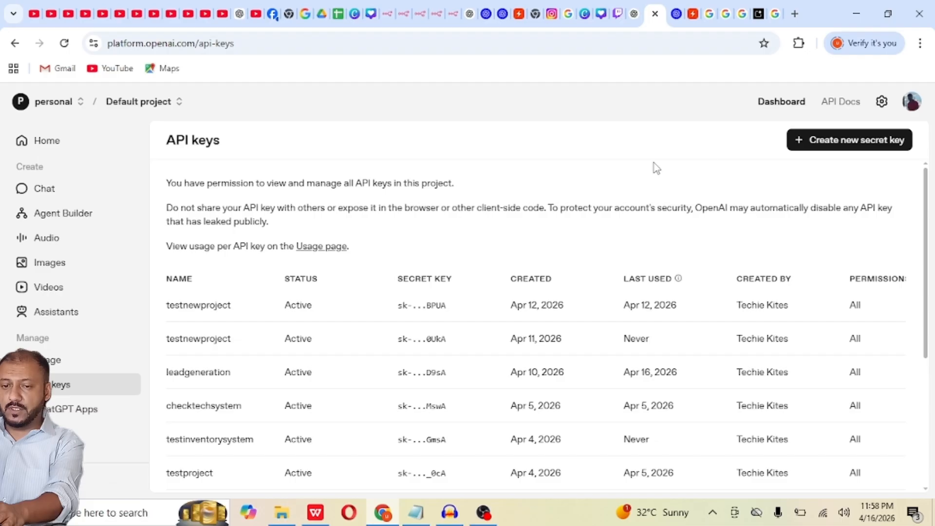
click(825, 151)
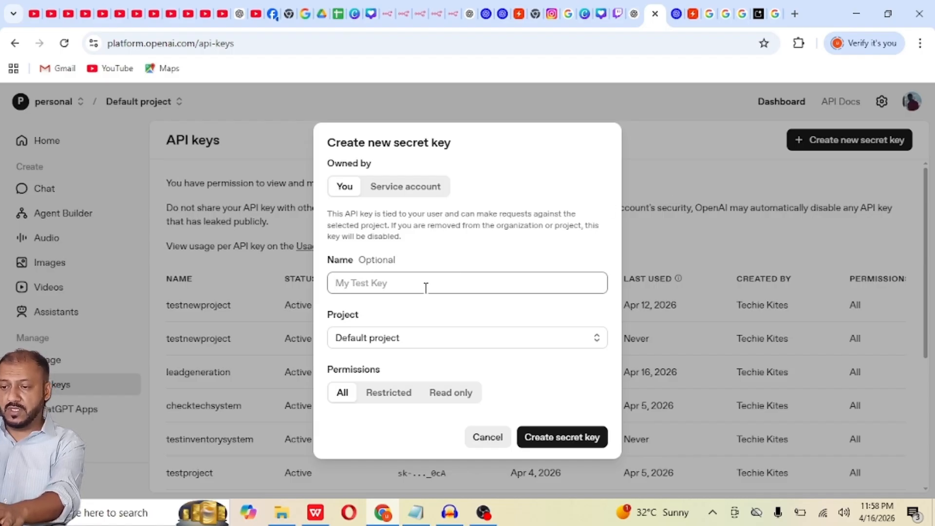
text(testkey)
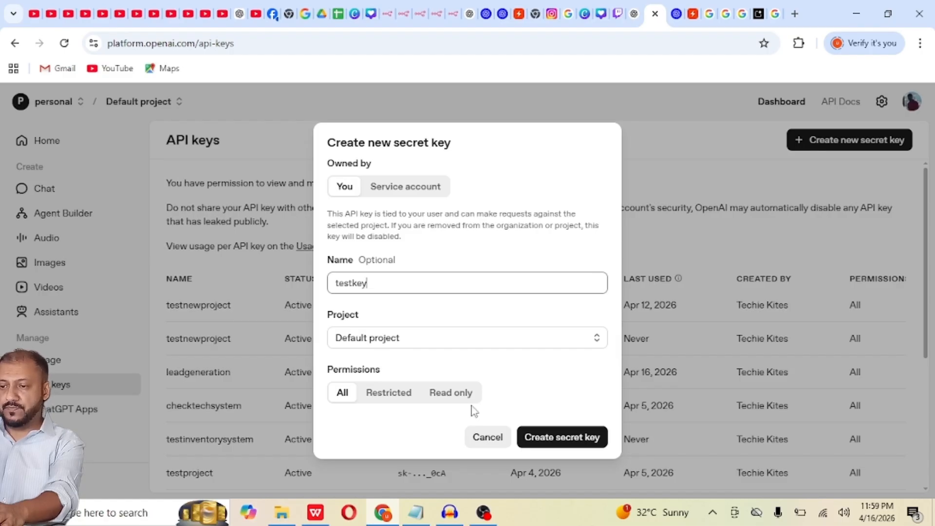
click(489, 440)
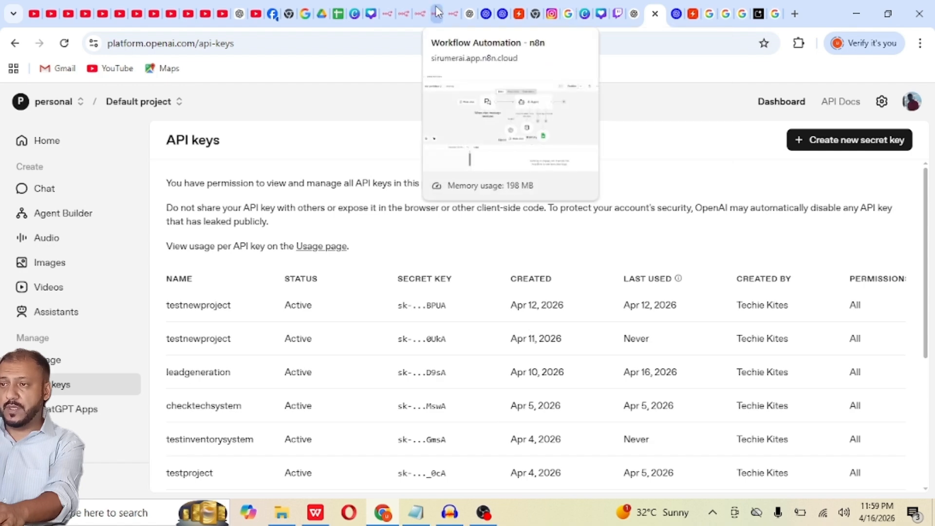
Step: Back in n8n, retest the OpenAI account credential's connection and close the credential settings
click(423, 12)
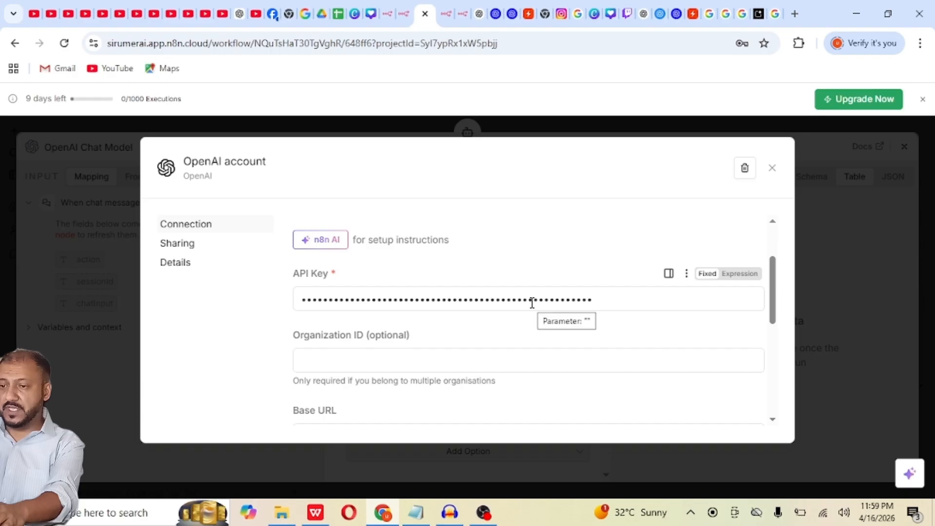
scroll(533, 302, down, 4)
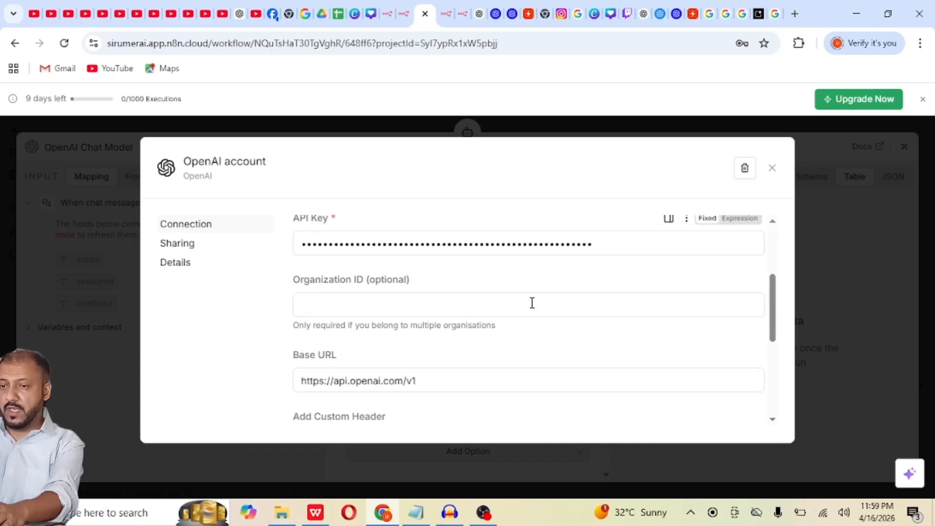
scroll(533, 308, down, 2)
scroll(533, 307, up, 4)
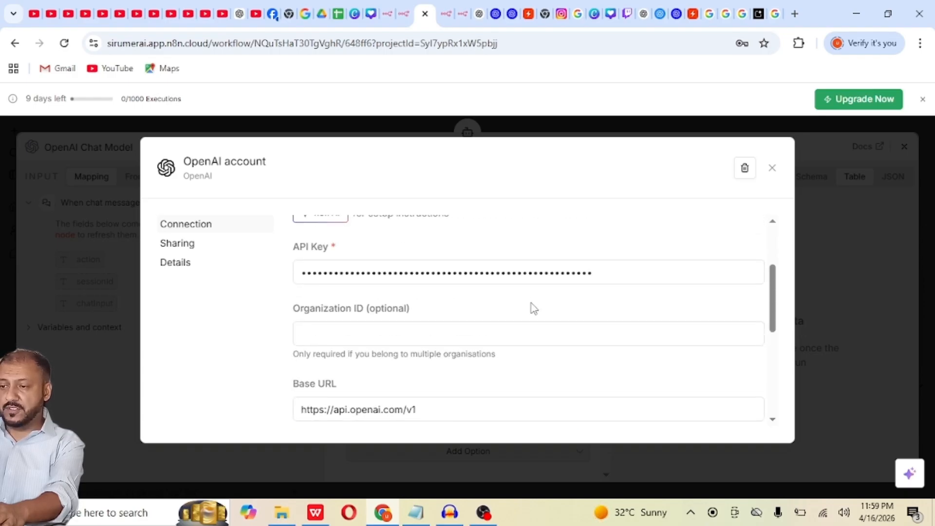
scroll(560, 306, up, 3)
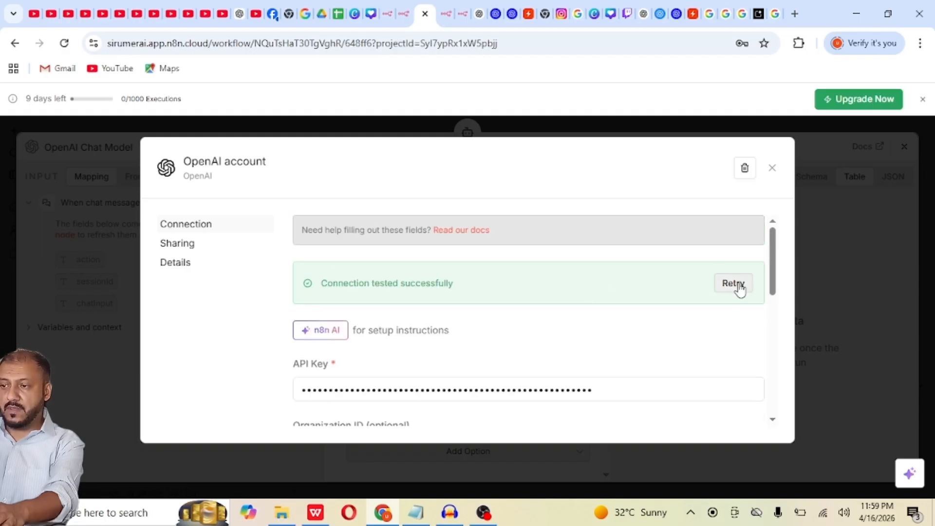
click(728, 288)
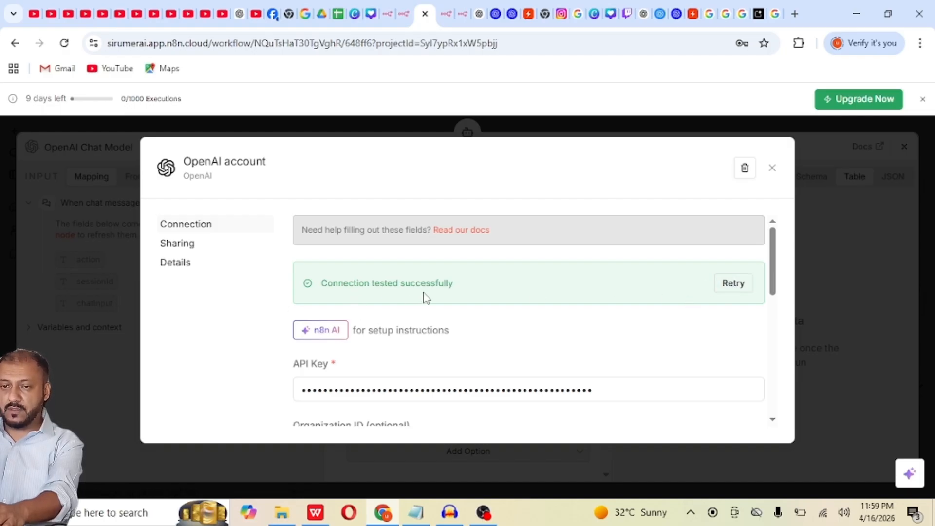
click(772, 169)
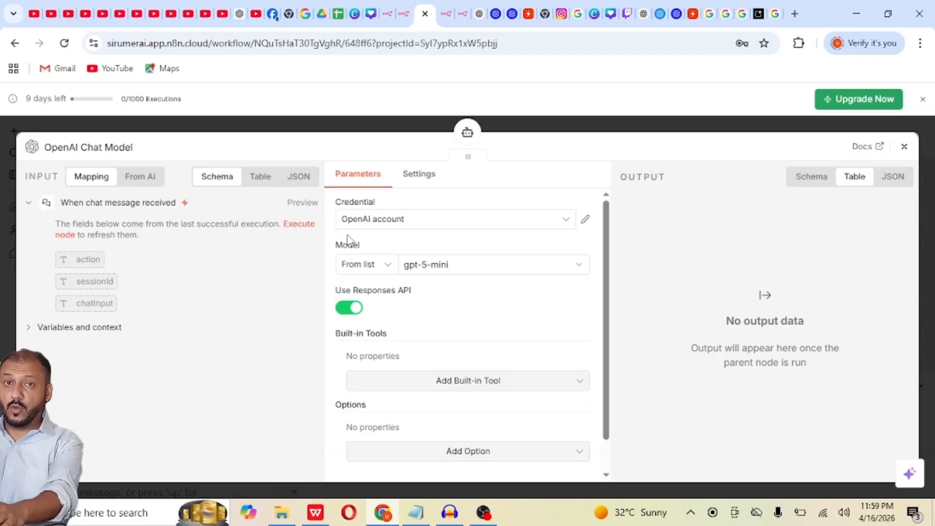
Step: Change the OpenAI Chat Model's model from gpt-5-mini to gpt-4o-mini
click(431, 271)
scroll(453, 373, down, 5)
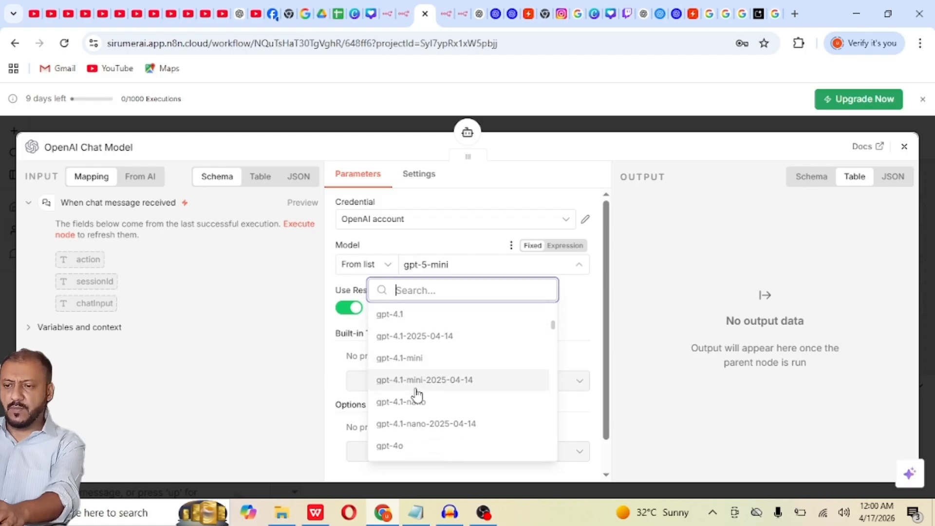
scroll(416, 393, down, 2)
scroll(416, 394, down, 2)
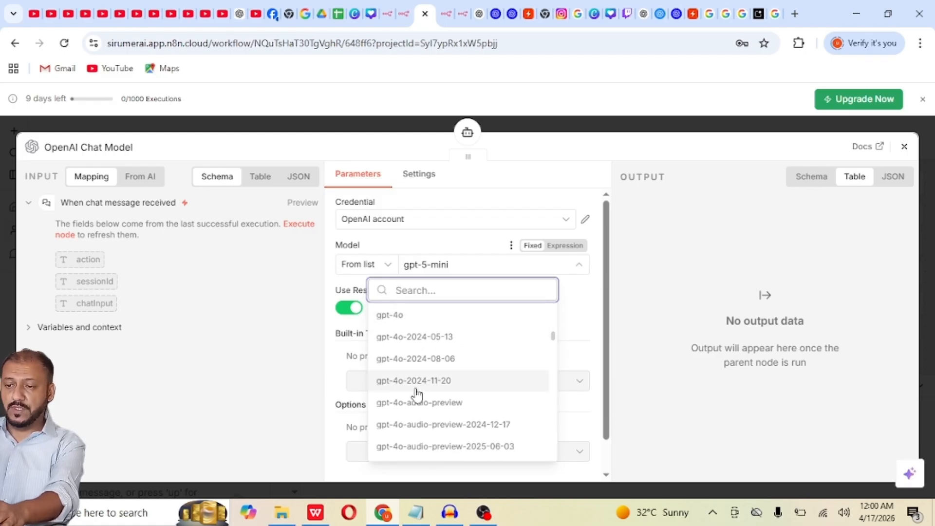
scroll(417, 394, down, 2)
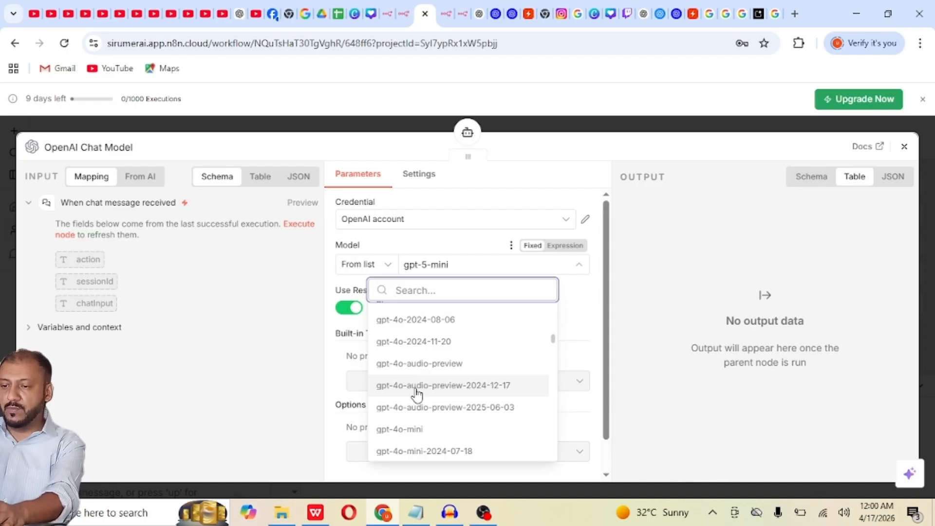
scroll(416, 393, down, 2)
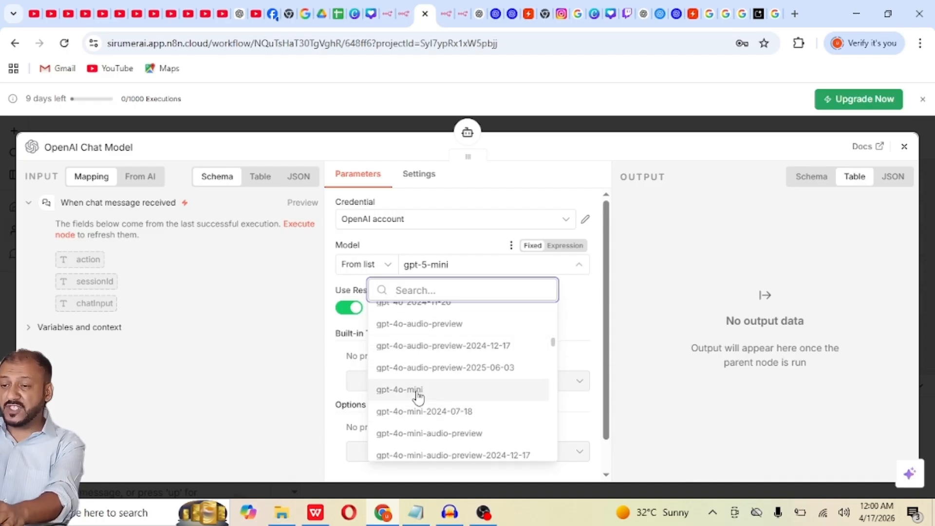
click(417, 394)
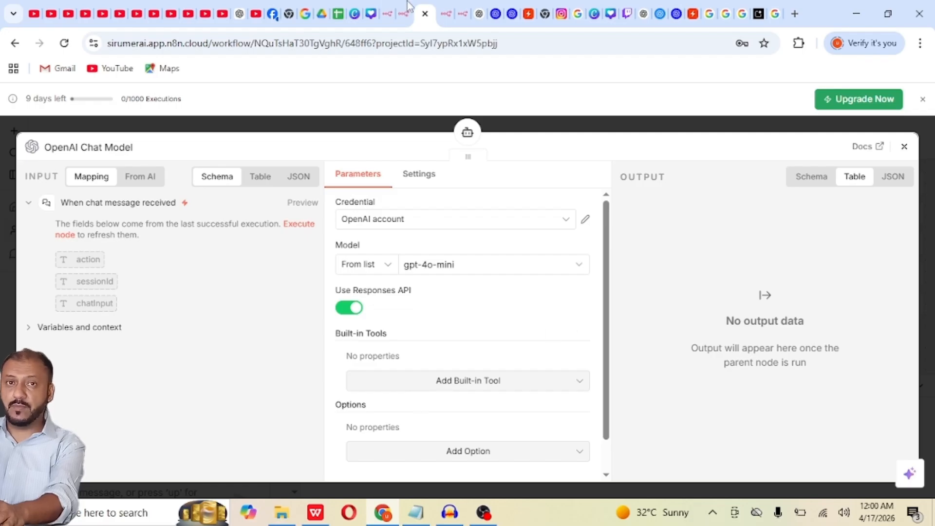
Step: Attach a Simple Memory with Context Window Length 5 to the AI Agent, keyed to the chat session
key(Escape)
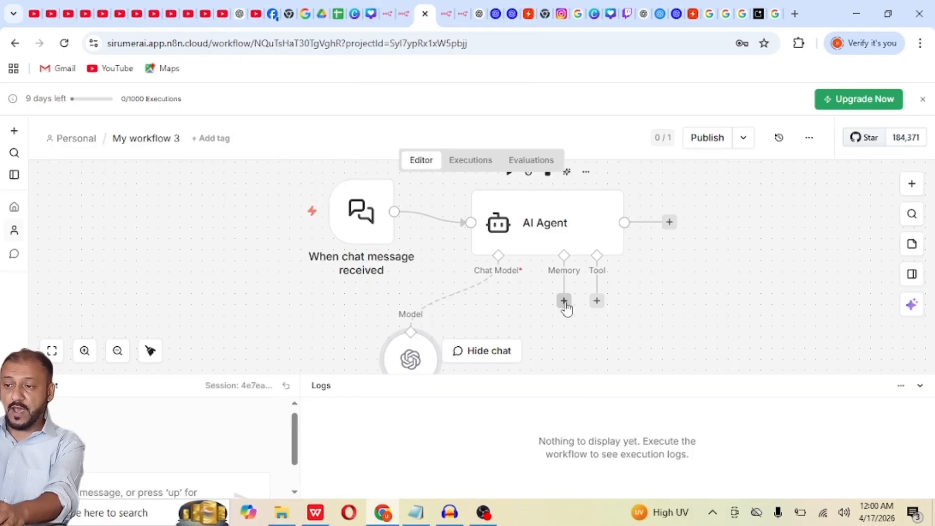
click(564, 301)
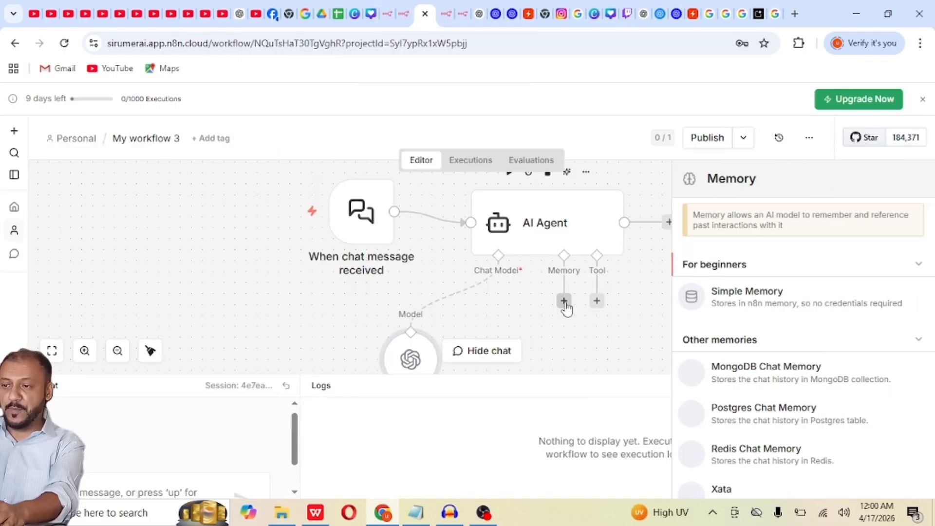
double_click(750, 304)
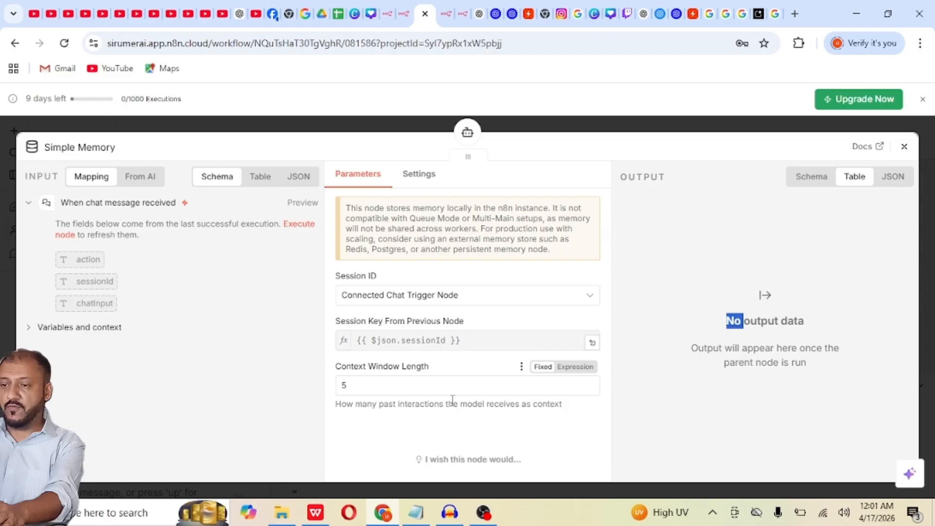
key(Escape)
click(596, 264)
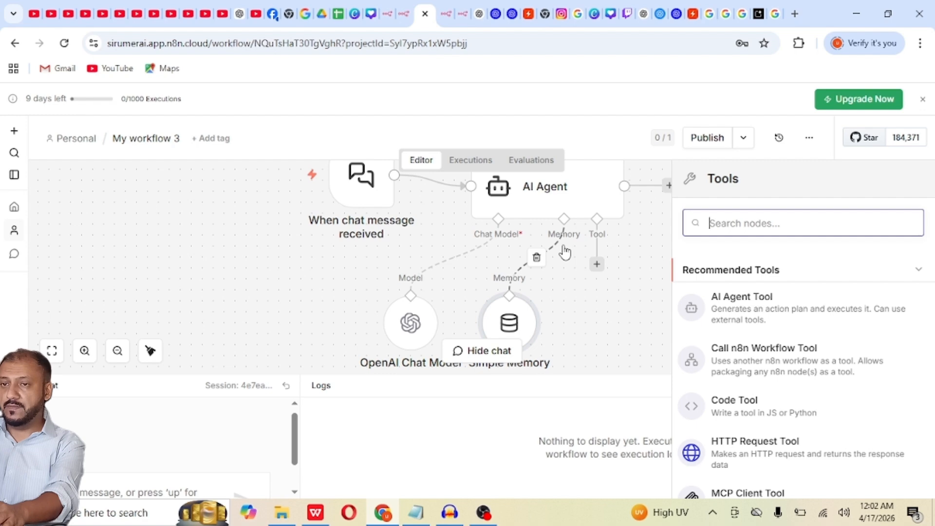
Step: Search 'shee' among the tools and add the Google Sheets Tool to the AI Agent
text(shee)
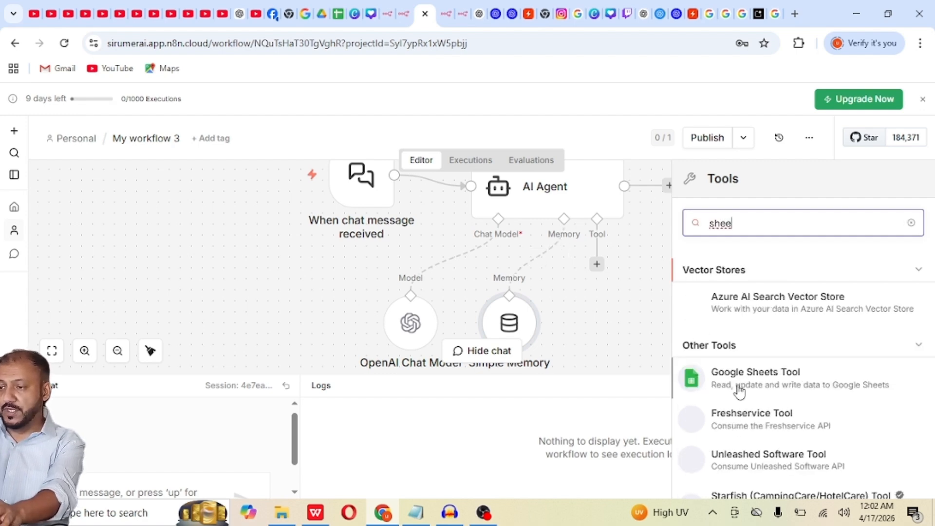
double_click(763, 385)
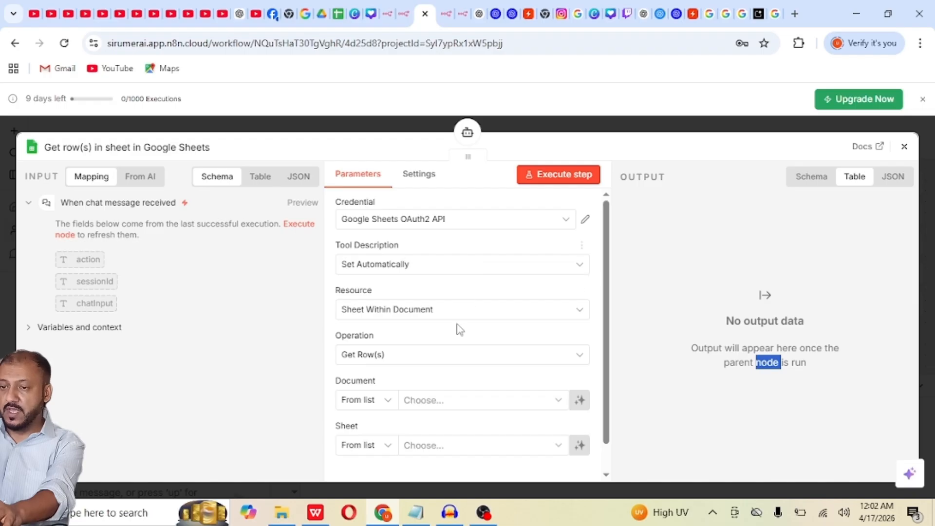
scroll(458, 329, down, 1)
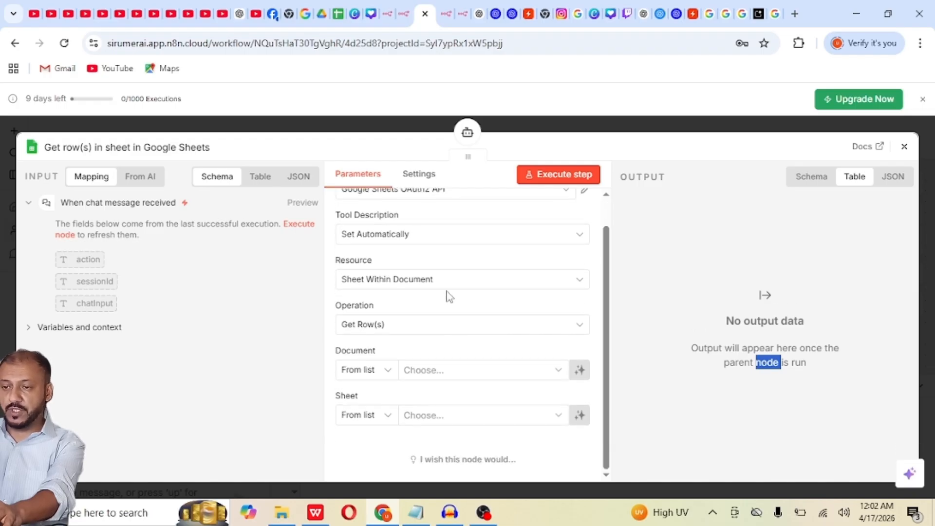
scroll(448, 295, up, 1)
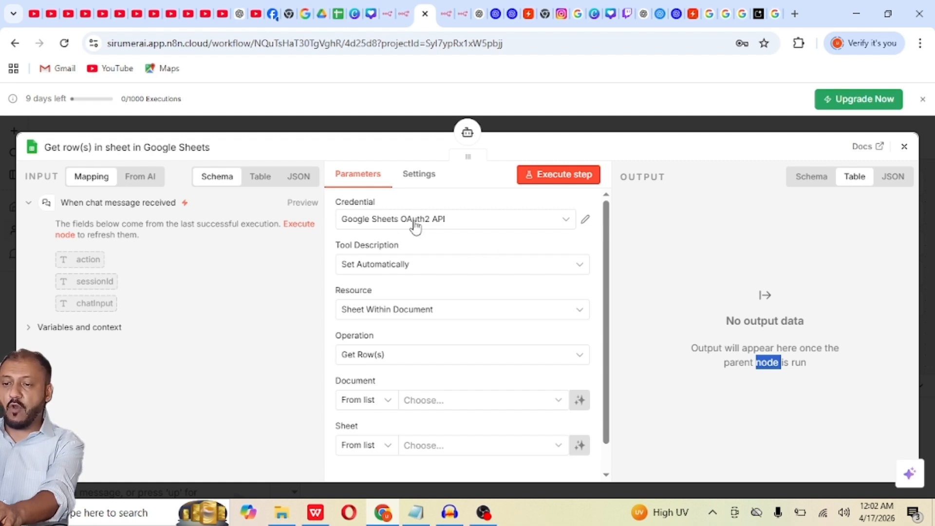
scroll(434, 265, down, 1)
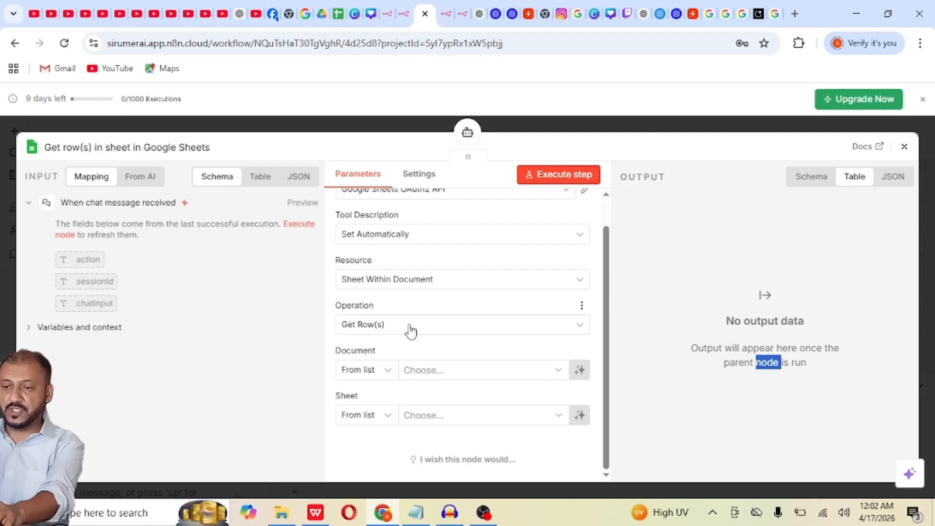
scroll(343, 297, up, 1)
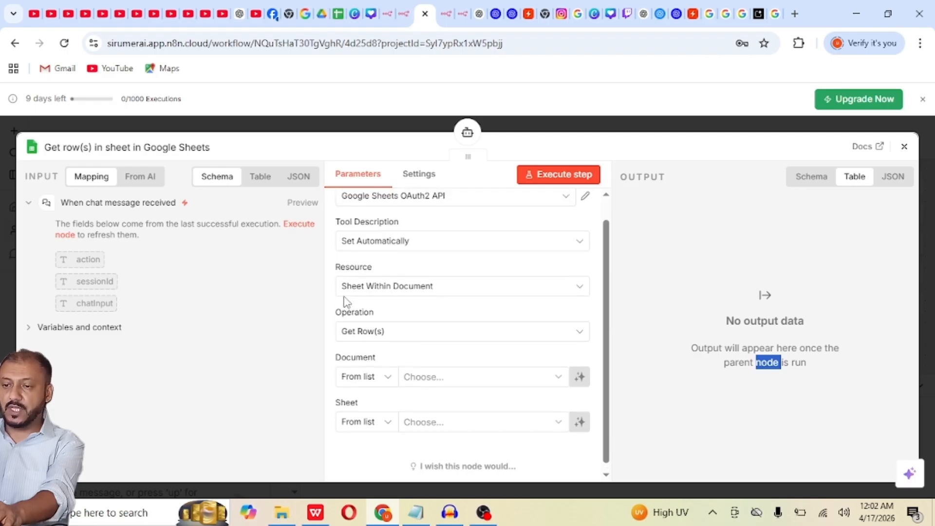
scroll(407, 382, down, 1)
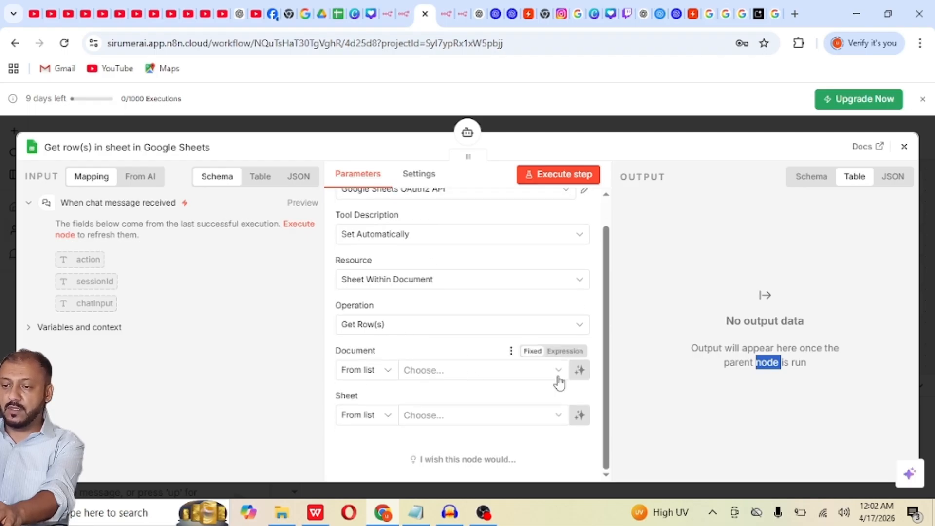
Step: Set the tool to get rows from Sheet1 of the InventorySystem document
click(493, 375)
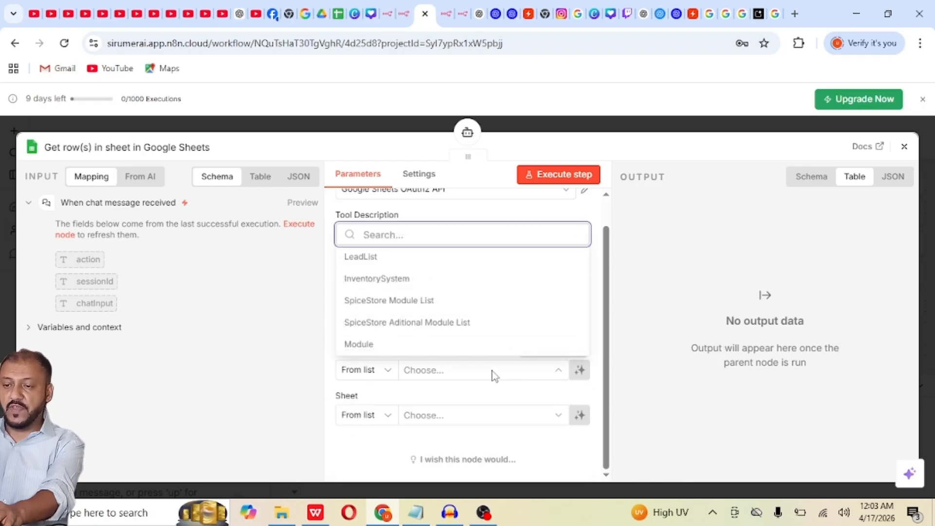
click(406, 287)
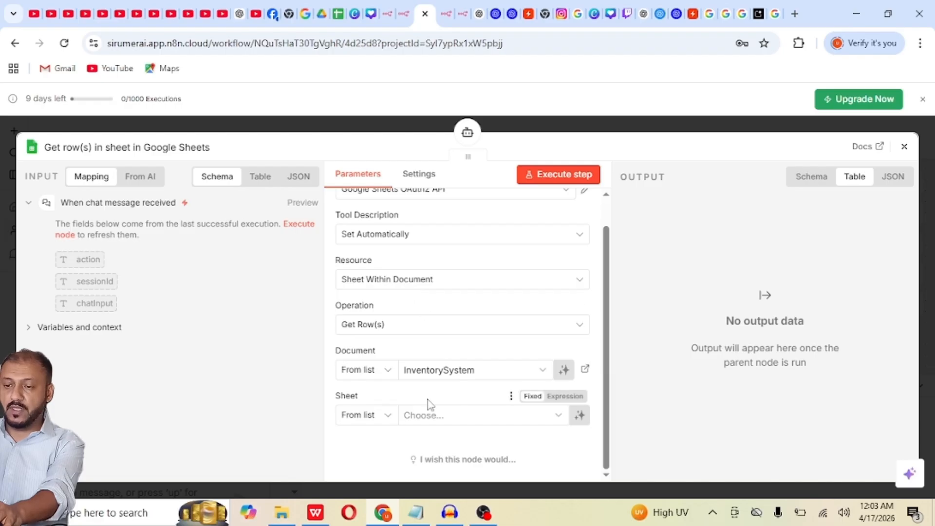
click(444, 420)
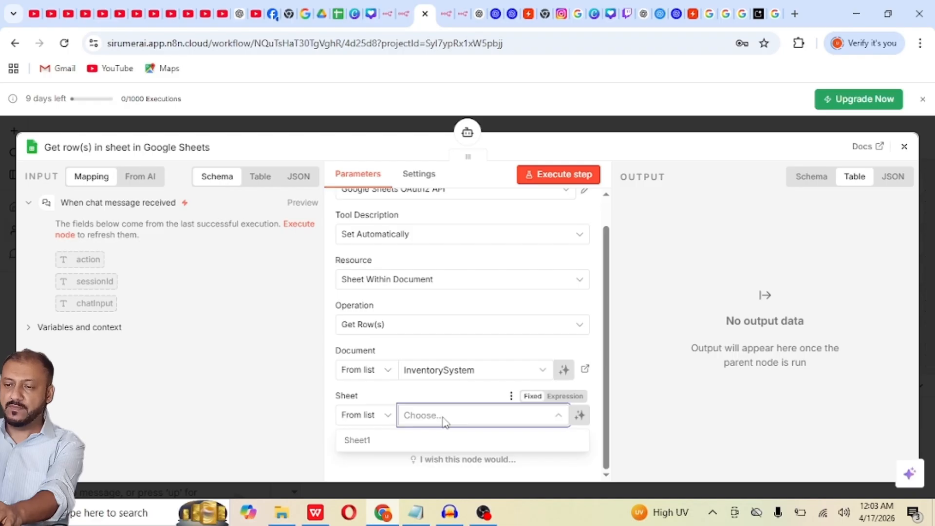
click(371, 446)
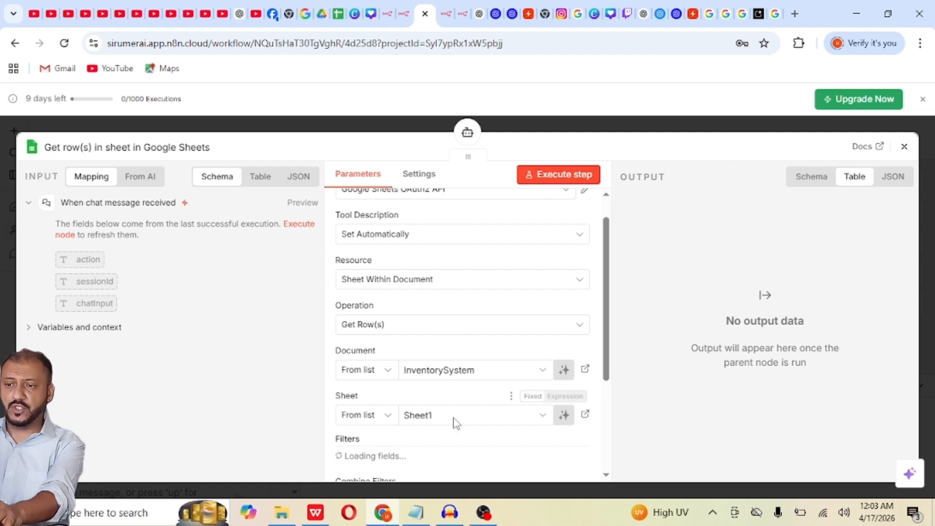
scroll(454, 422, down, 1)
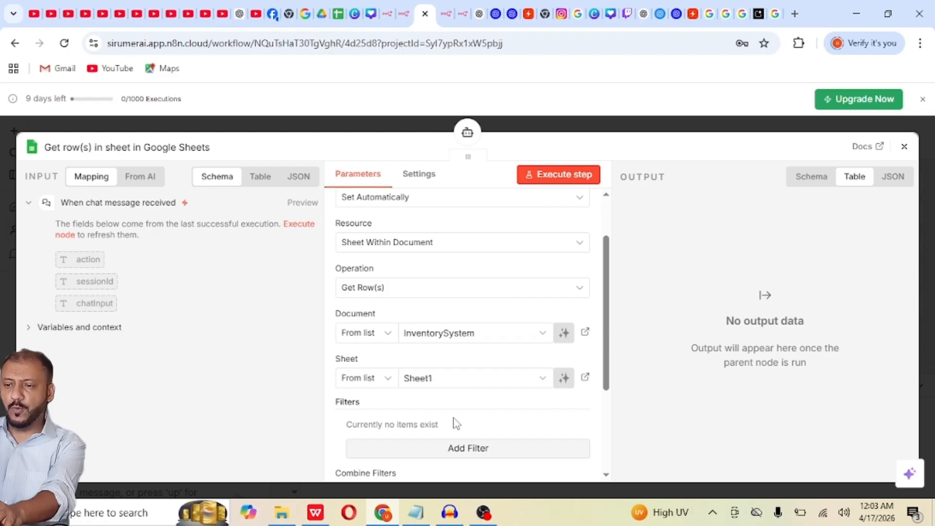
scroll(456, 423, down, 2)
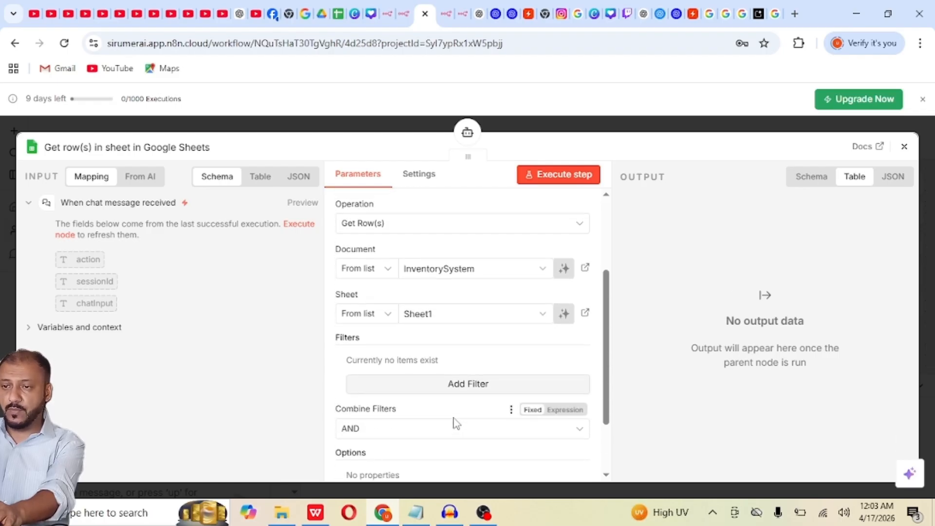
scroll(327, 403, down, 2)
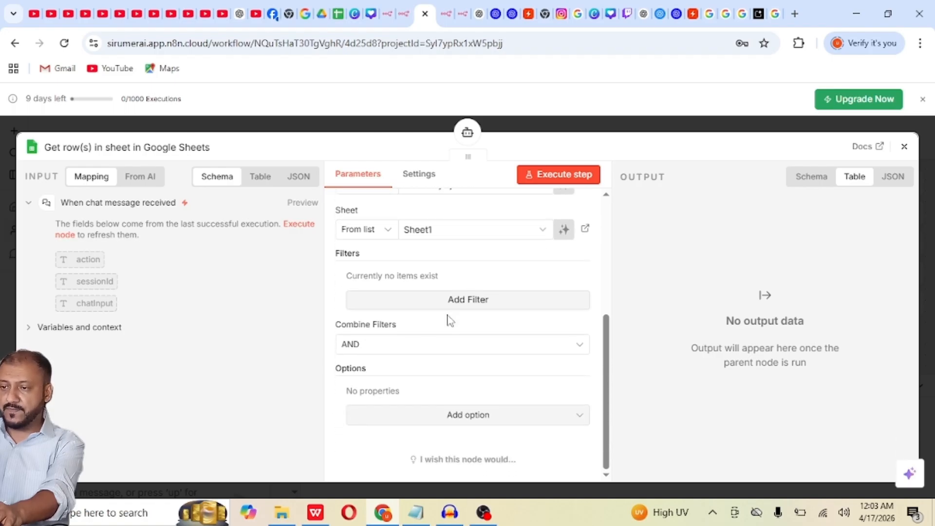
scroll(446, 320, up, 3)
key(Escape)
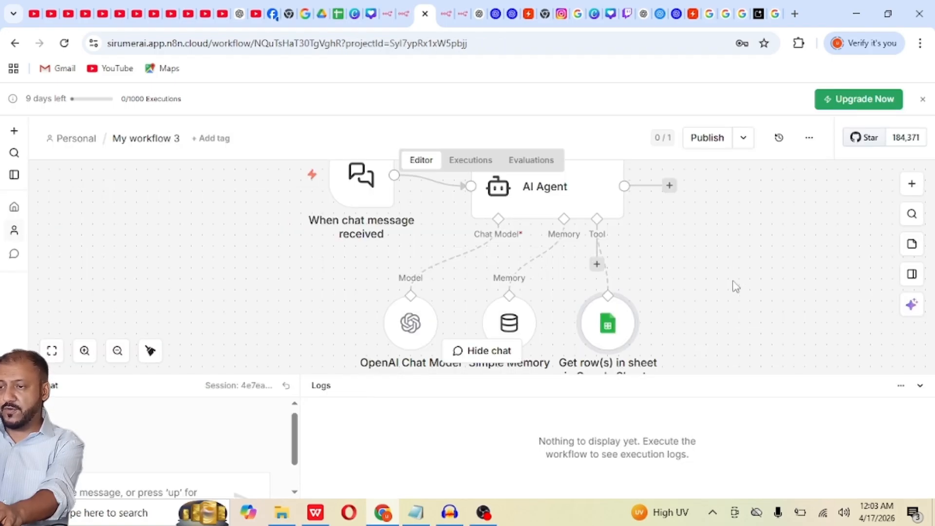
Step: Execute the chat workflow as a test, then begin typing 'me the Product' in the chat
scroll(725, 294, down, 1)
scroll(725, 295, up, 2)
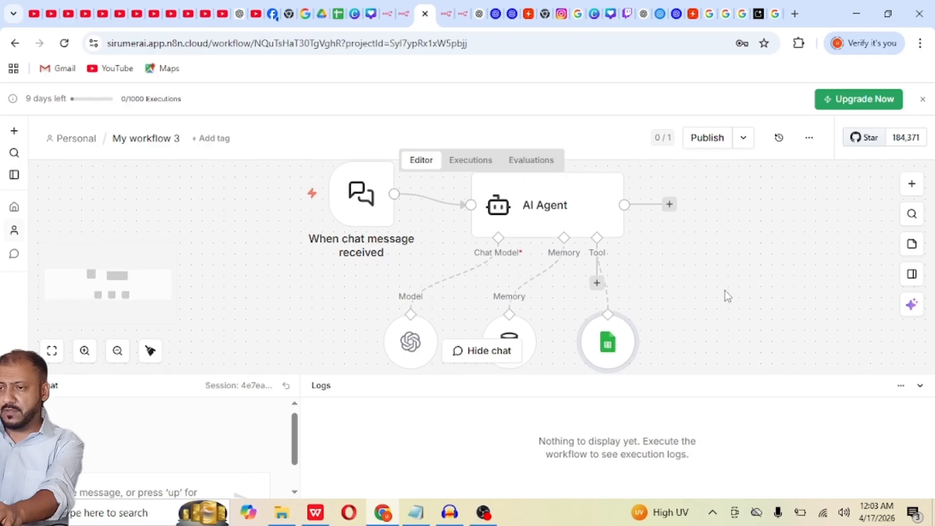
scroll(725, 295, down, 1)
scroll(726, 294, up, 3)
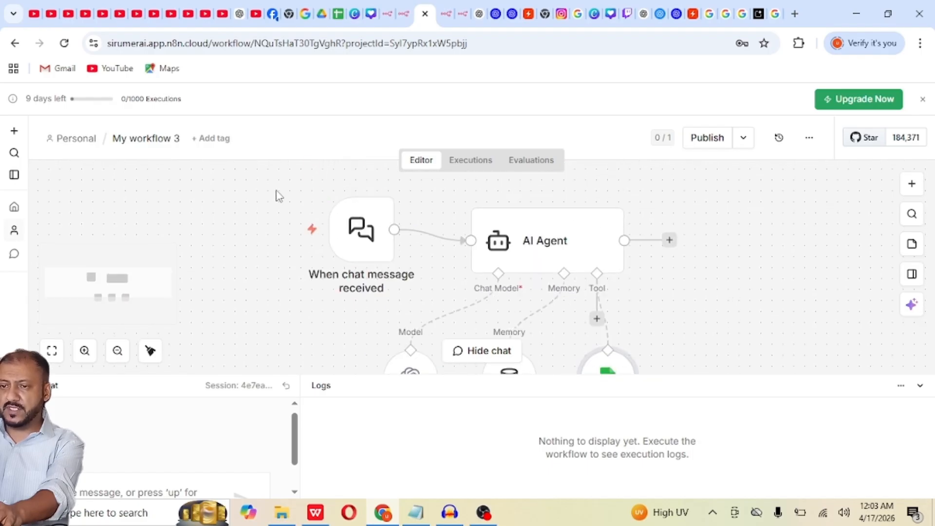
mouse_move(361, 192)
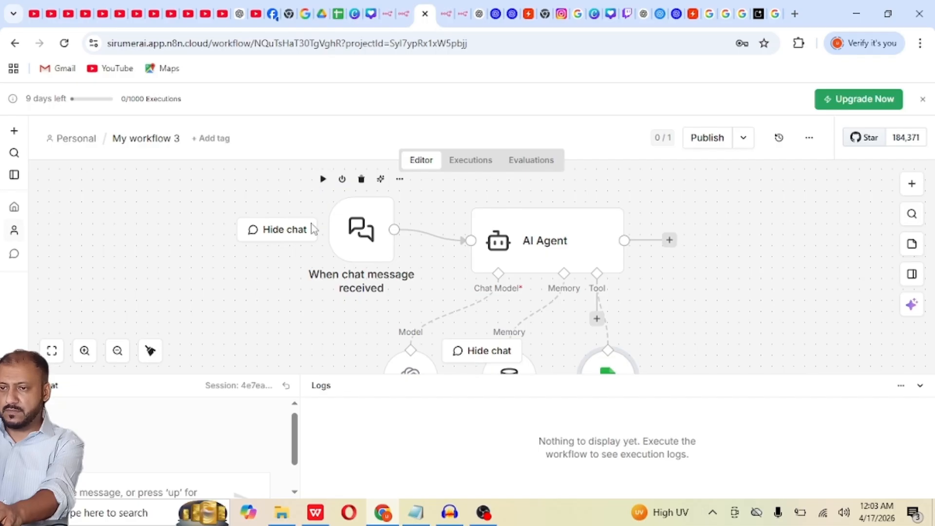
click(322, 180)
text(me)
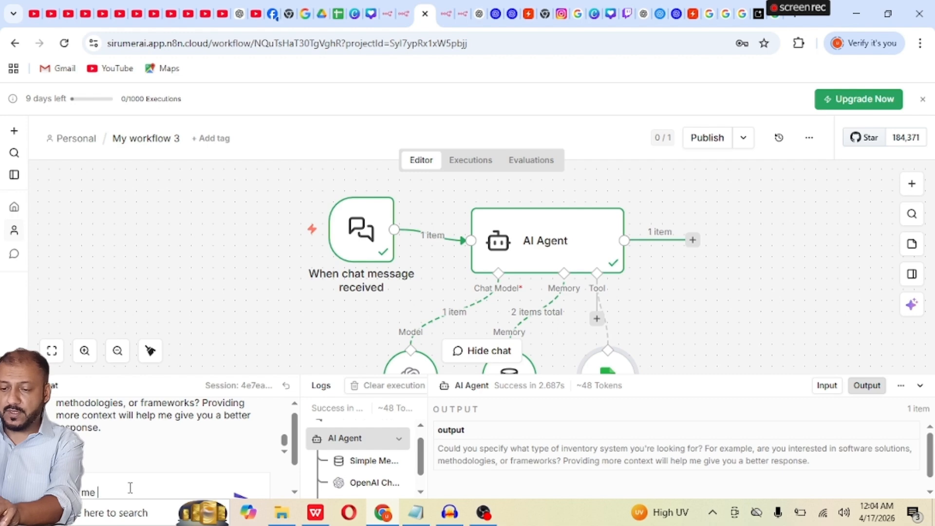
text( the Product)
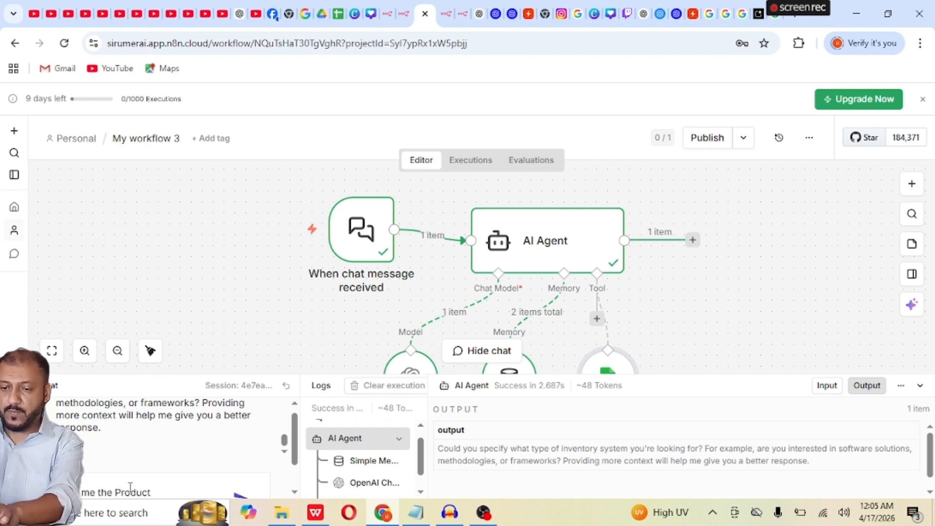
Step: Send 'me the ProductName and quan…' and read the quantities: datacable 10, handsfree 5, earbud 3
key(BackSpace)
text(Name and)
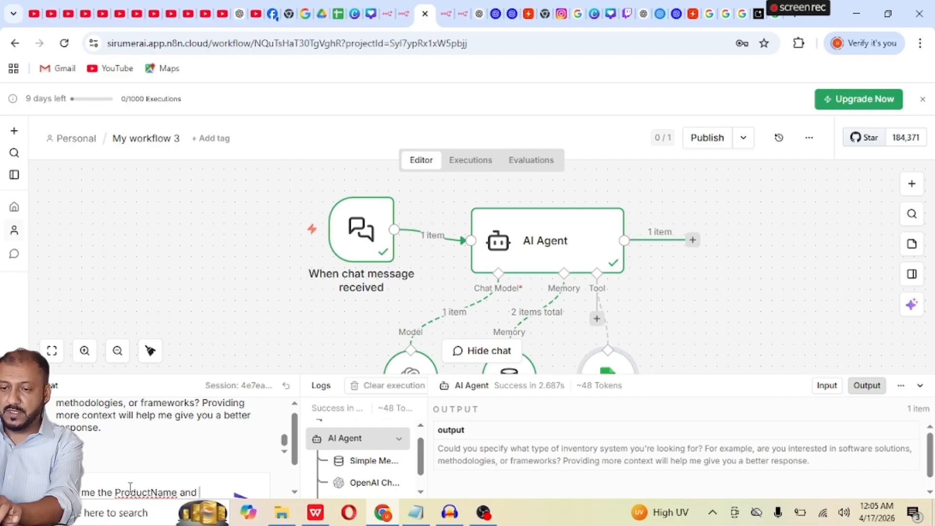
text( quan)
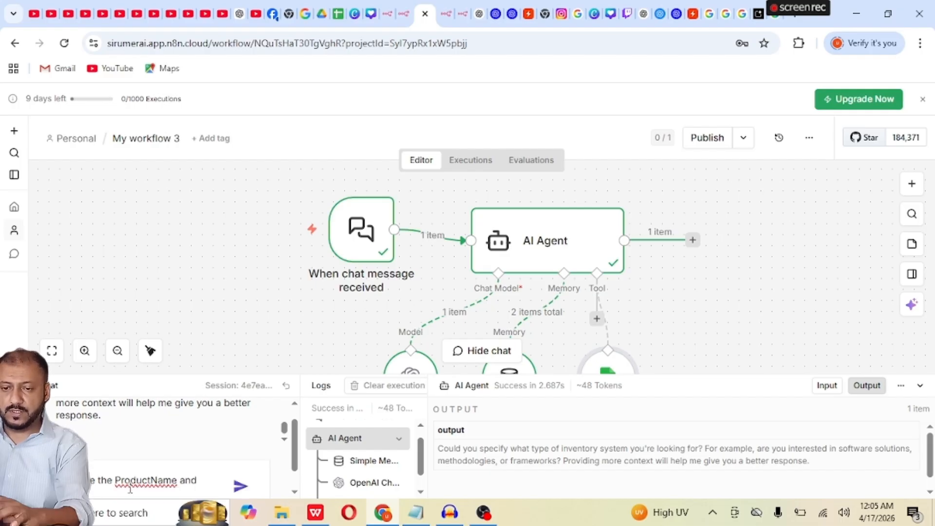
key(Return)
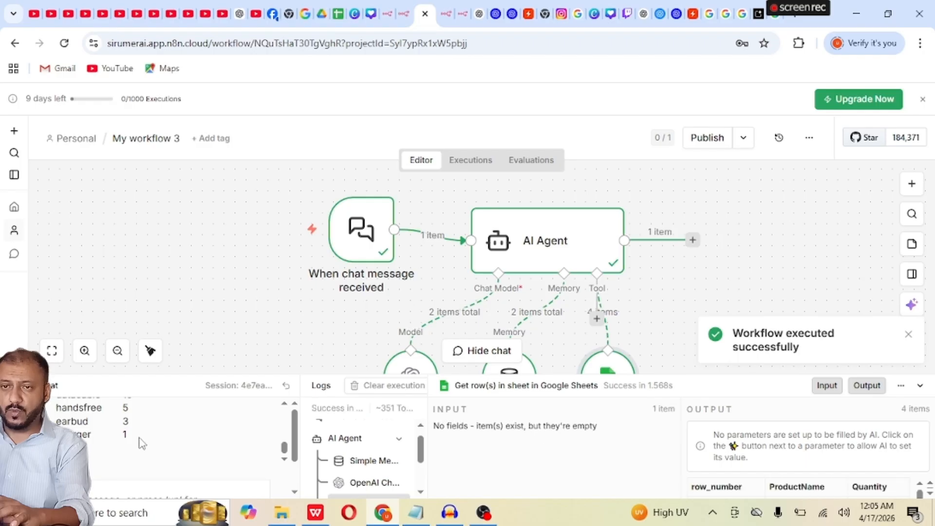
scroll(141, 443, up, 1)
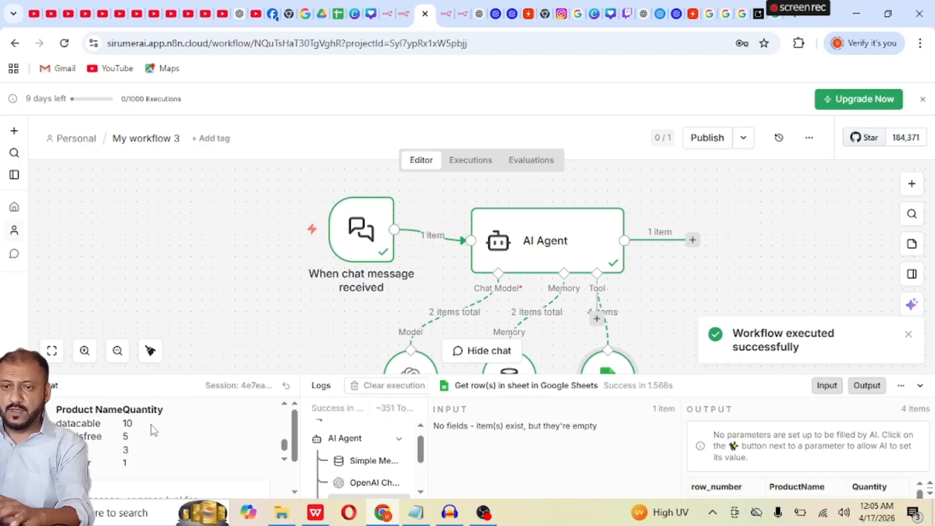
scroll(169, 421, up, 1)
scroll(169, 422, down, 1)
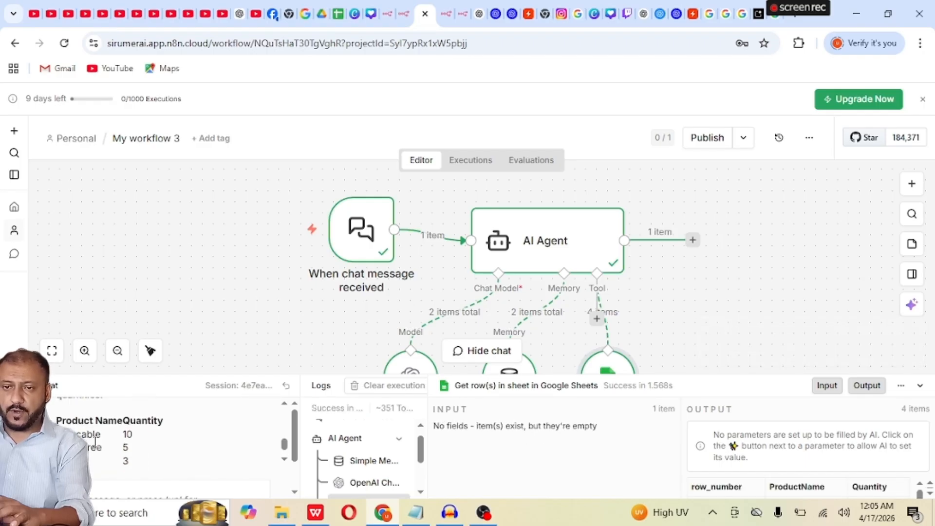
scroll(95, 440, down, 1)
scroll(112, 434, down, 1)
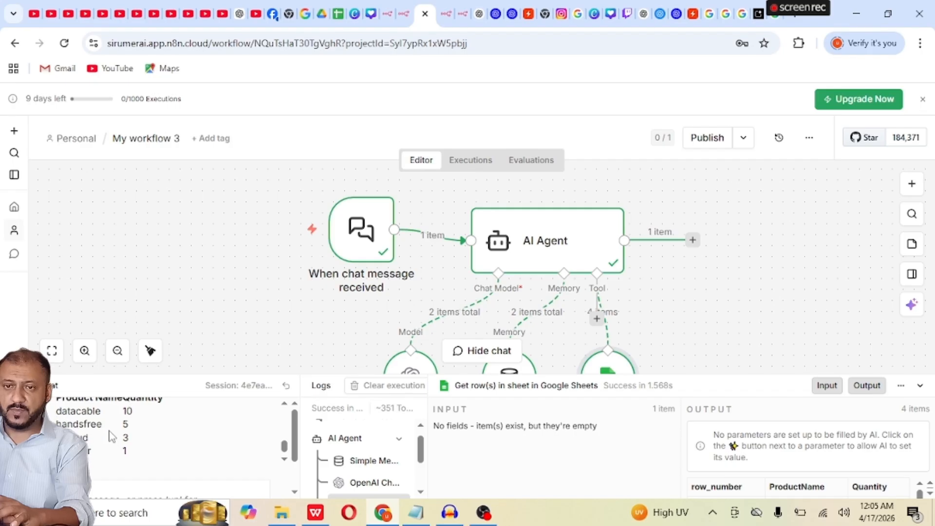
scroll(111, 434, down, 1)
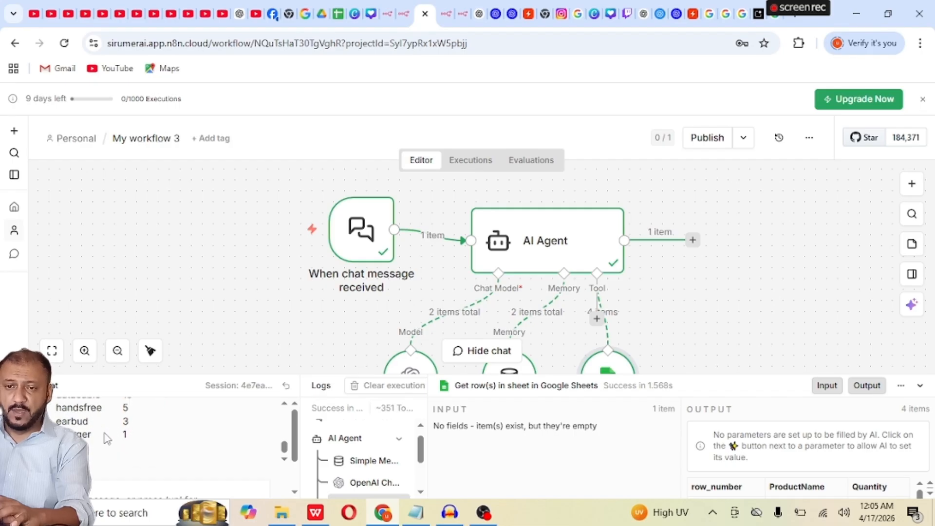
scroll(107, 438, up, 2)
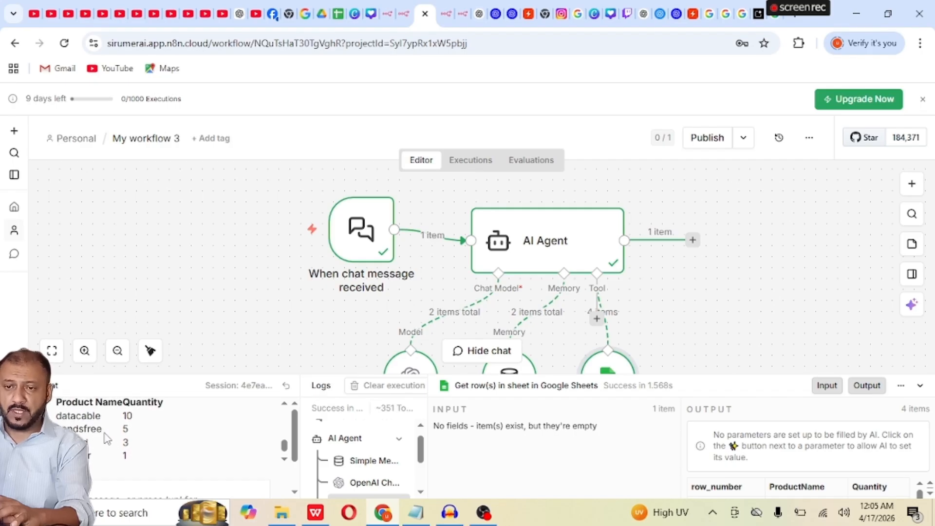
Step: Check the InventorySystem sheet showing charger at quantity 1, then start a new n8n chat message
click(341, 11)
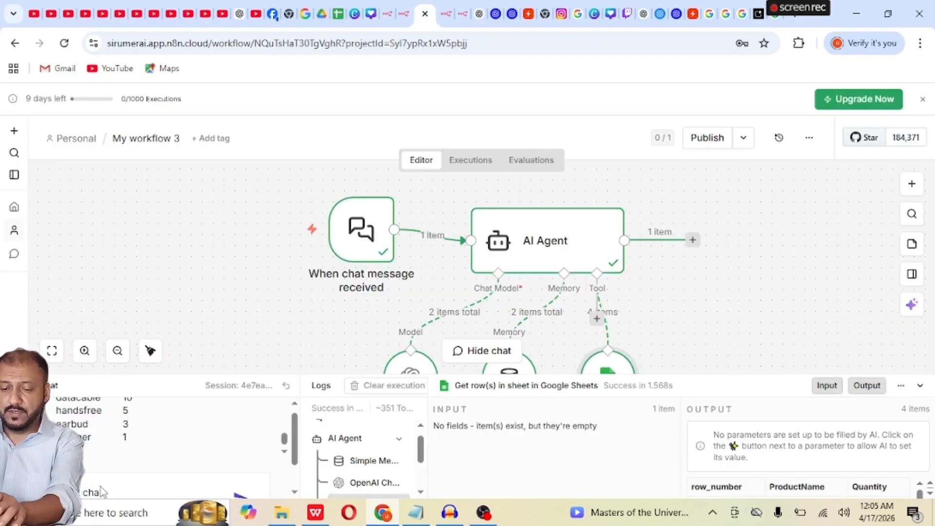
text(chang)
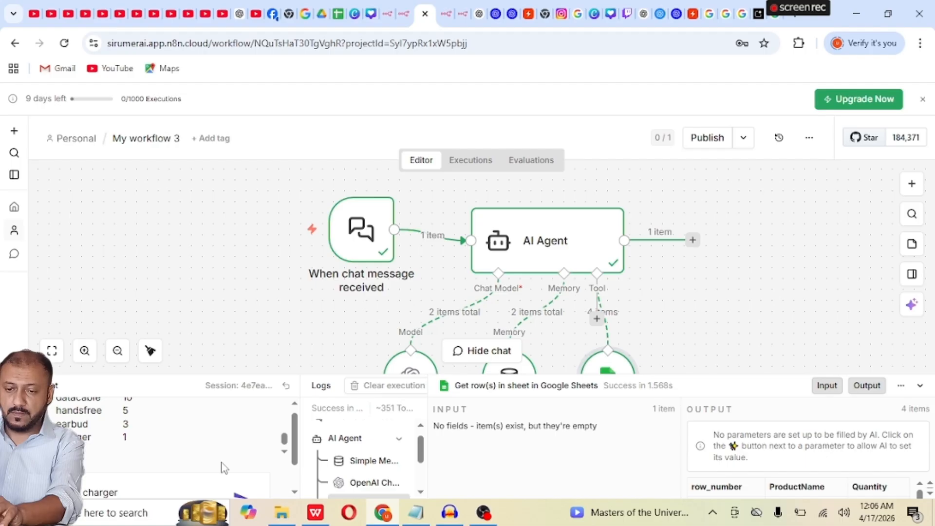
Step: Send 'add 2 pieces of charger in the list'; the agent reports charger quantity 3
text(pie)
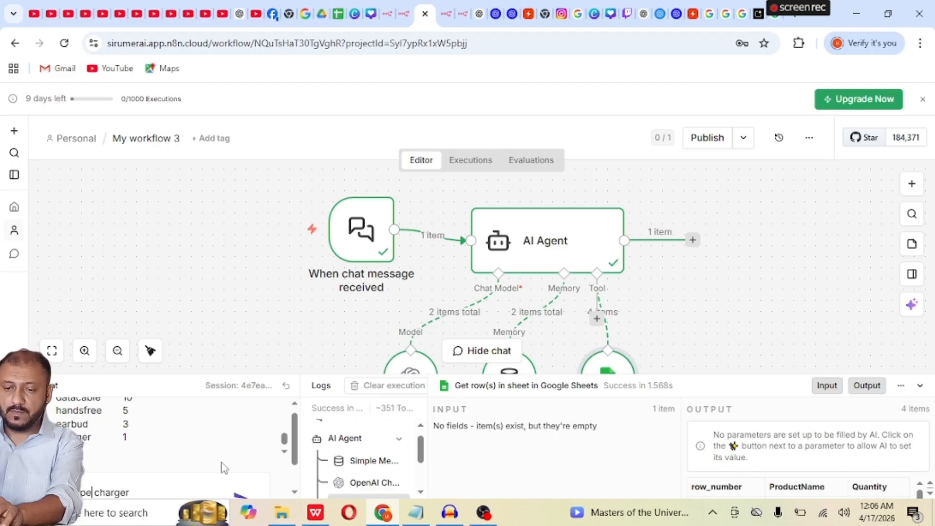
text(ce)
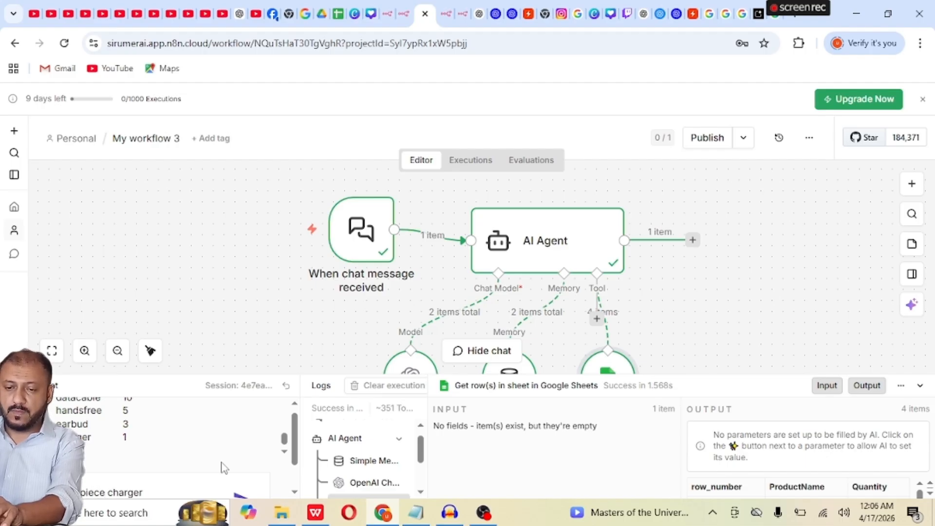
text(s )
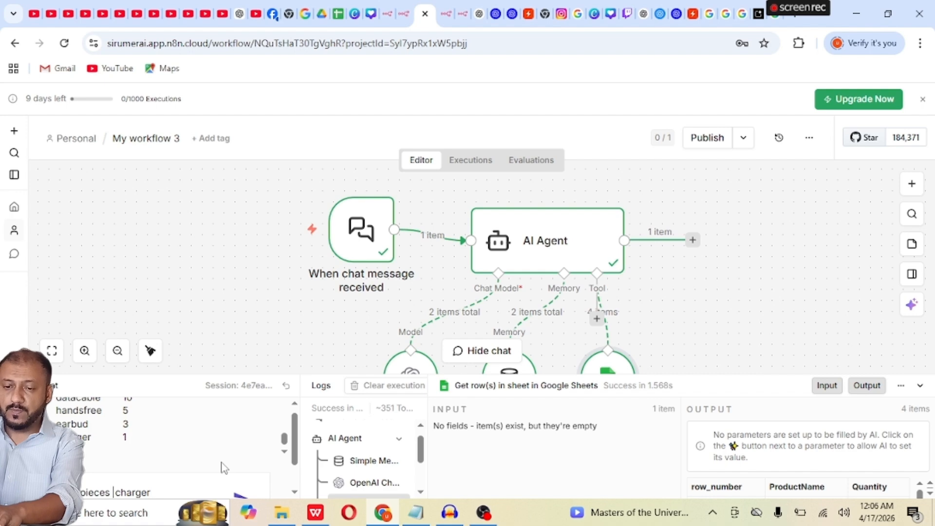
text(of)
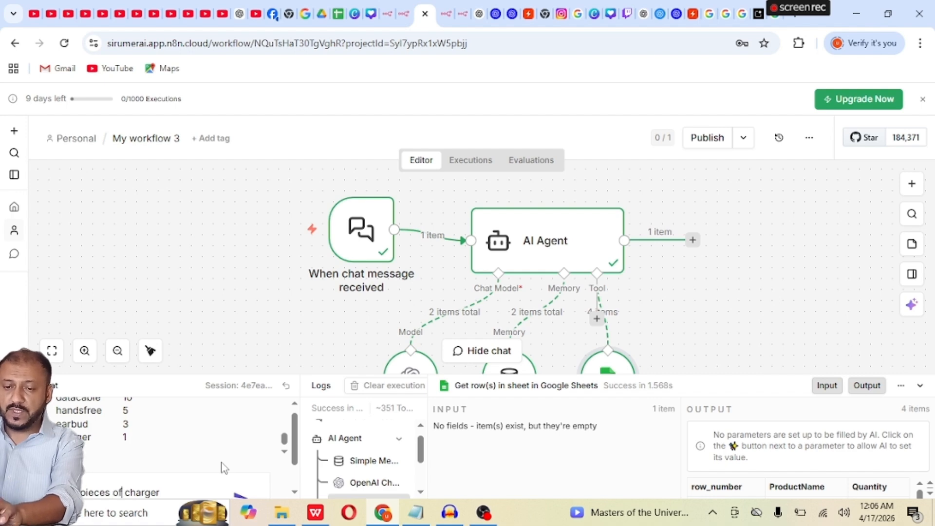
key(Right)
key(Right)
key(Right)
key(Right)
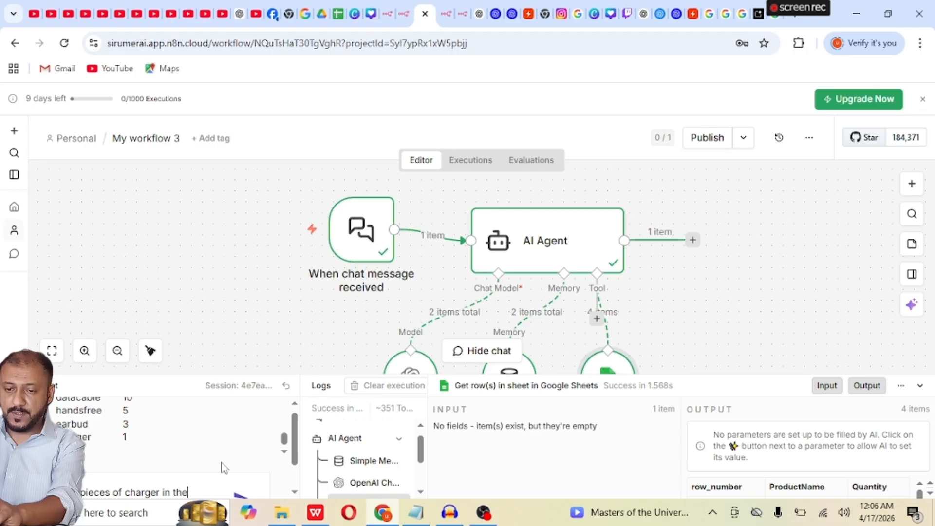
text(in the list)
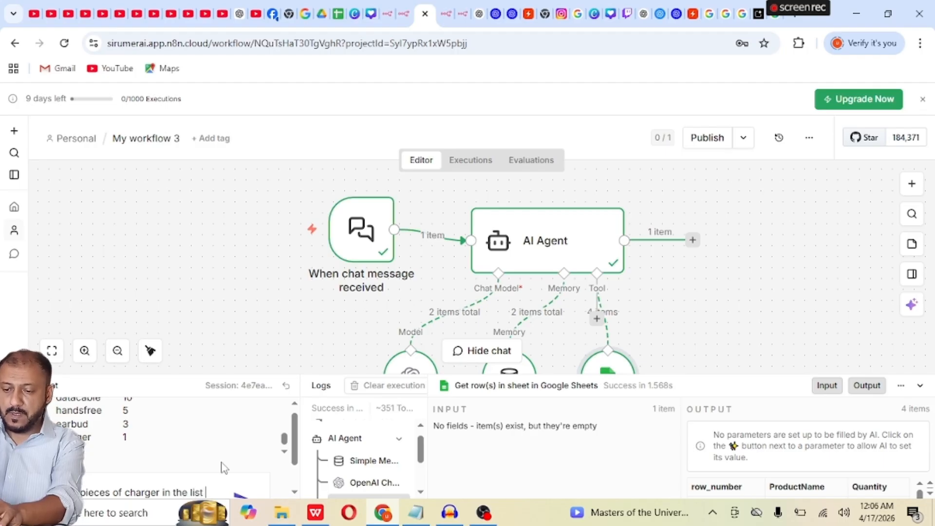
key(Return)
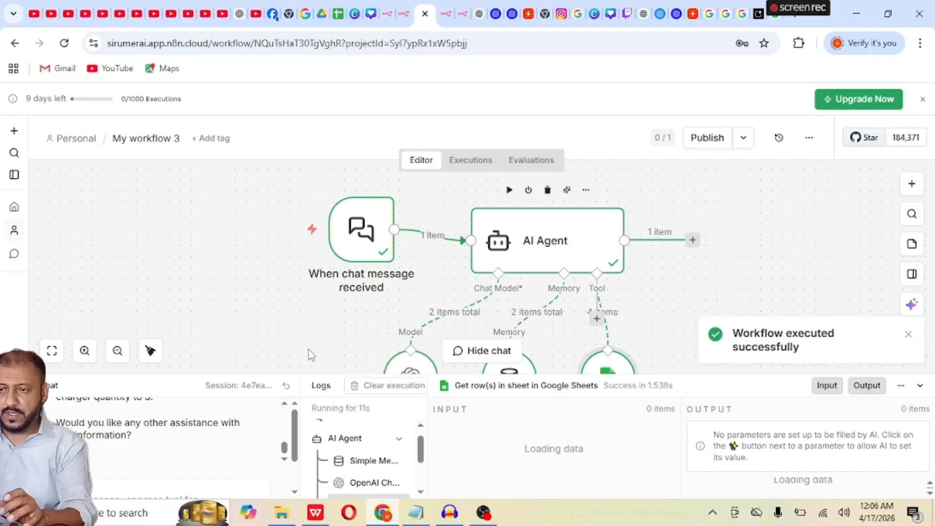
scroll(156, 433, up, 1)
scroll(156, 433, up, 2)
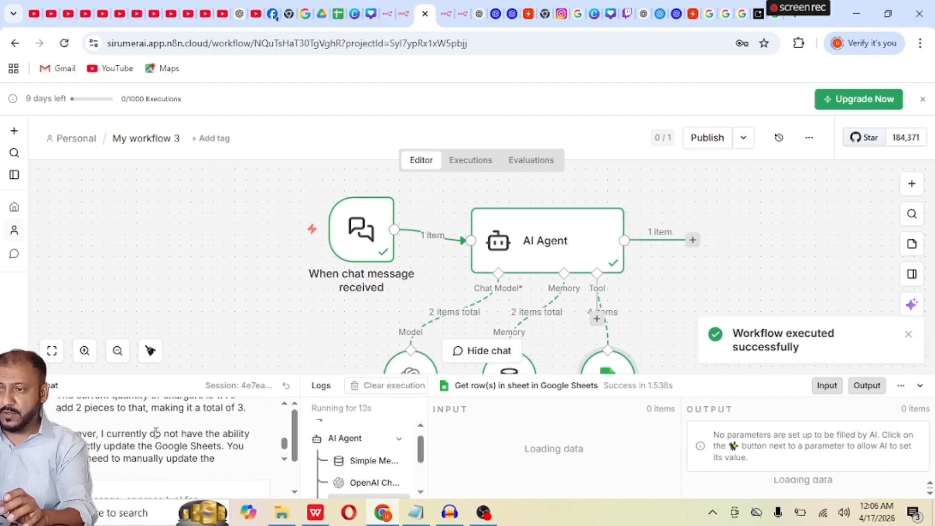
scroll(156, 432, down, 1)
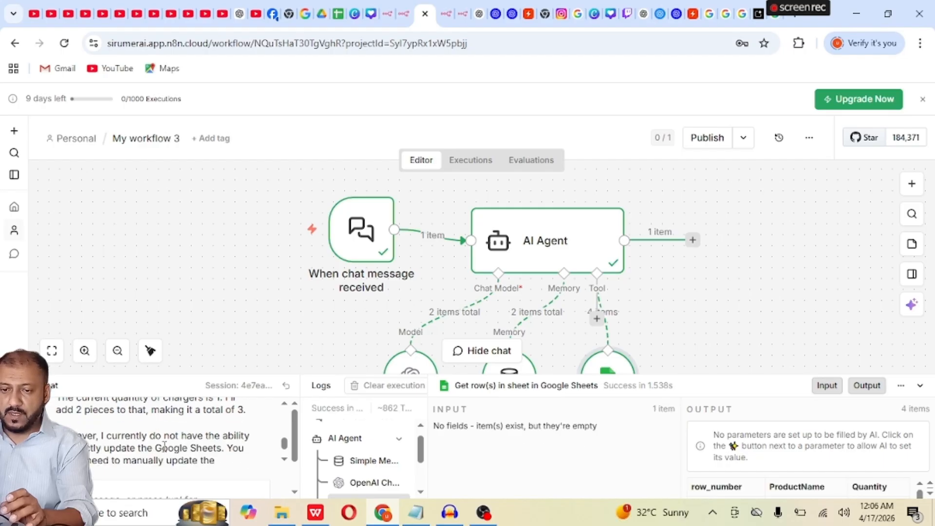
scroll(164, 446, down, 1)
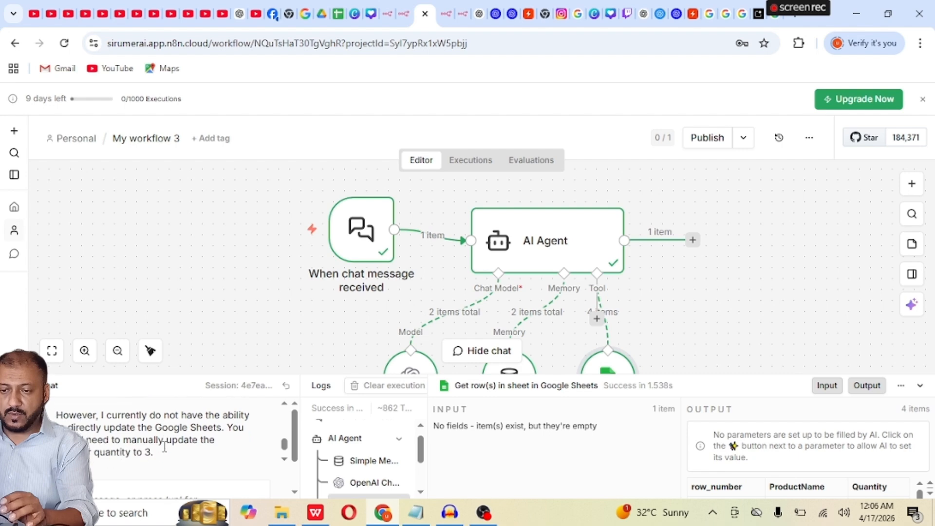
scroll(166, 448, down, 2)
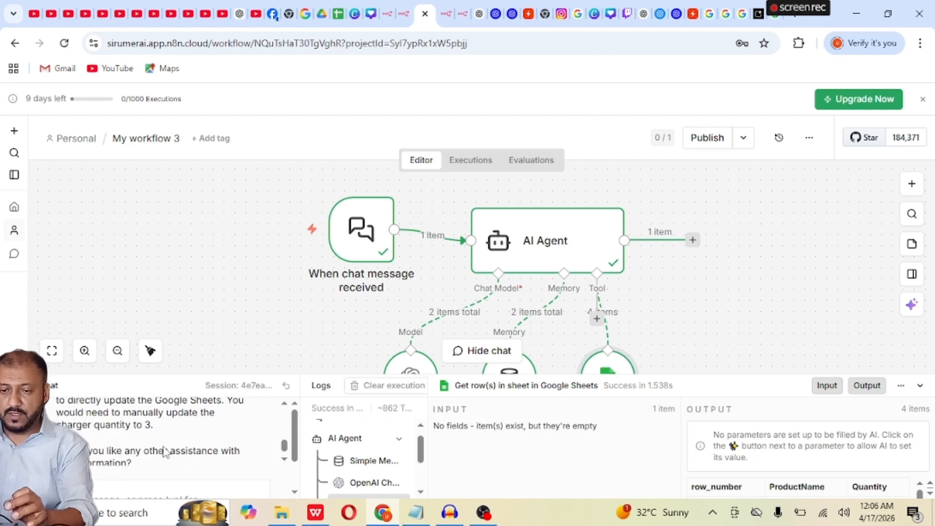
scroll(164, 446, up, 5)
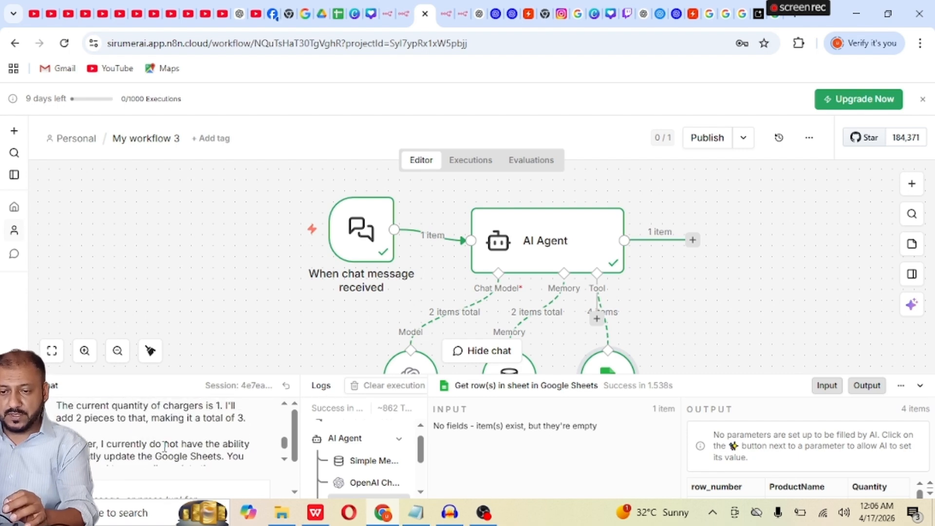
scroll(165, 446, down, 2)
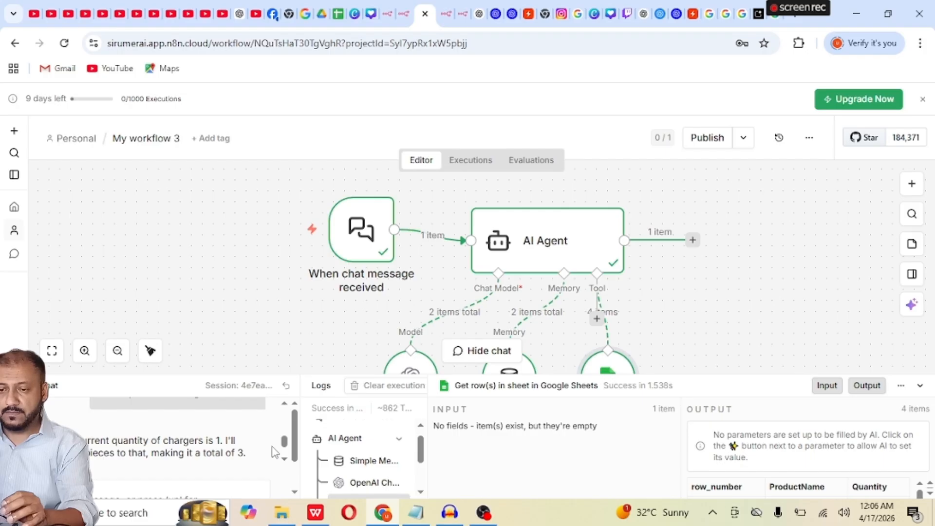
scroll(220, 466, down, 1)
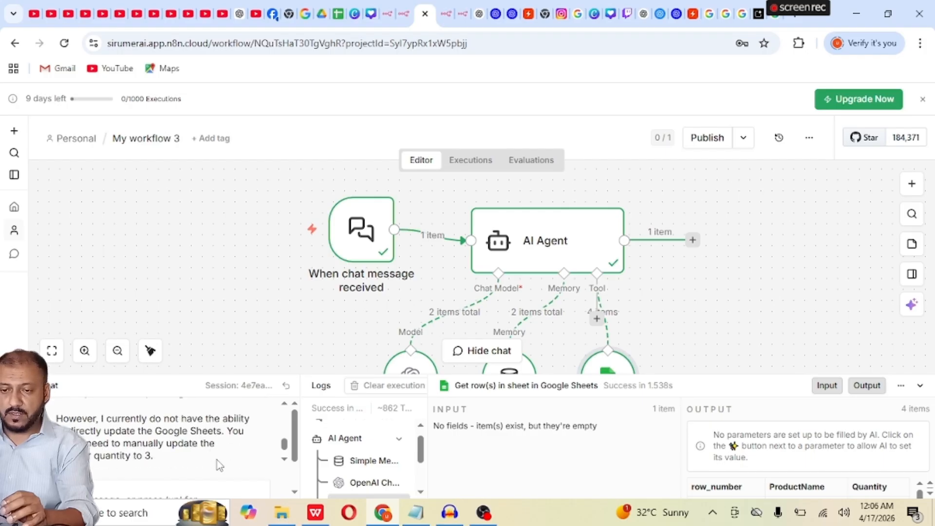
scroll(219, 466, up, 1)
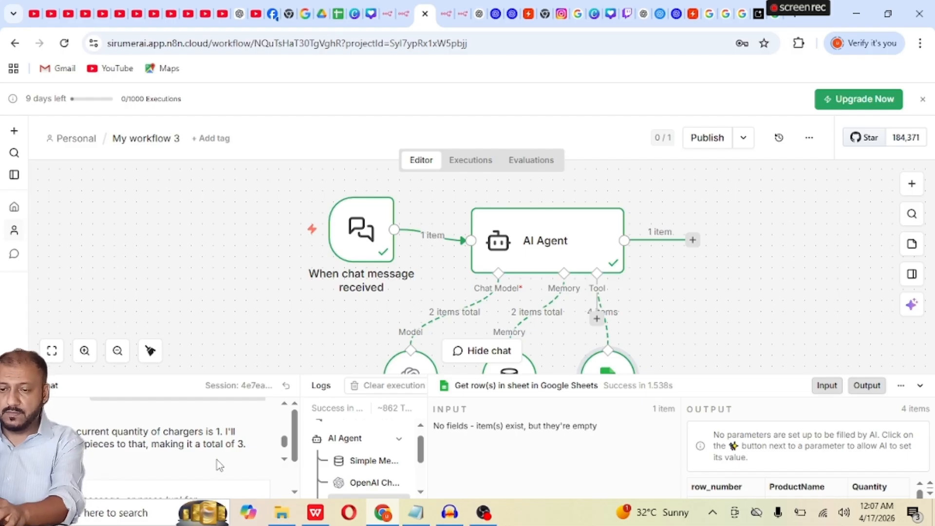
scroll(220, 465, down, 3)
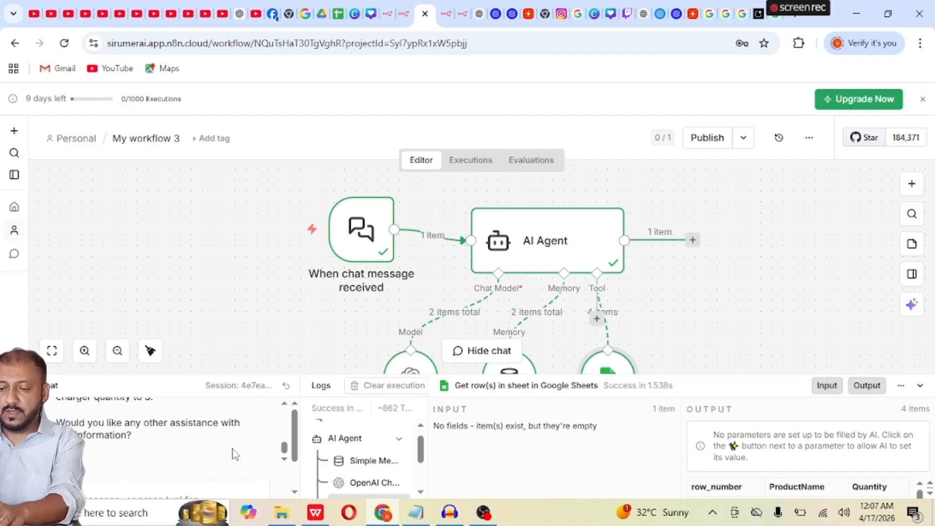
scroll(120, 453, up, 3)
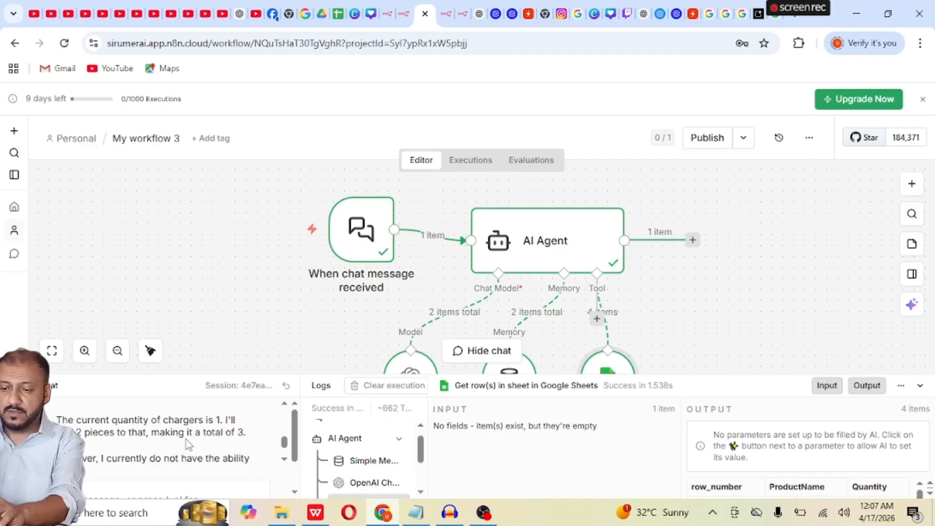
scroll(186, 439, down, 3)
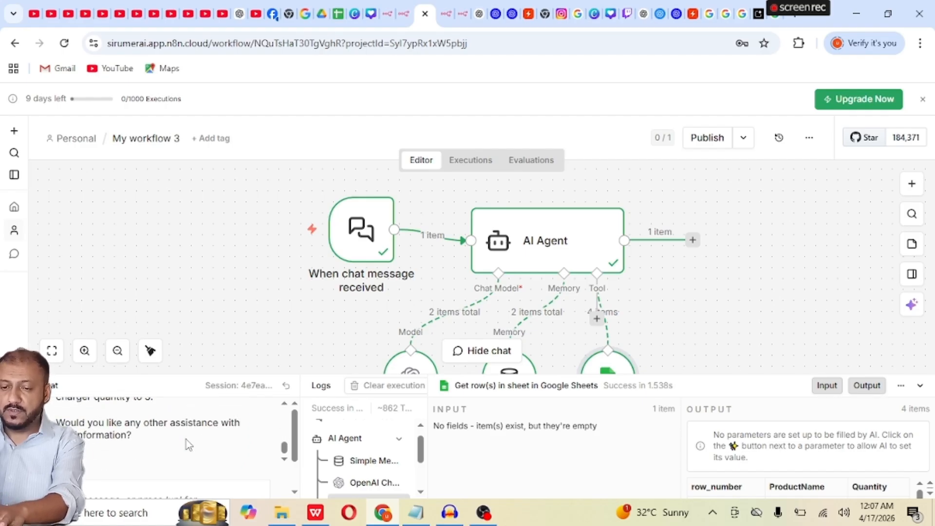
Step: Ask 'how many charger we have ?' and read the reply that 3 chargers are in stock
text(w)
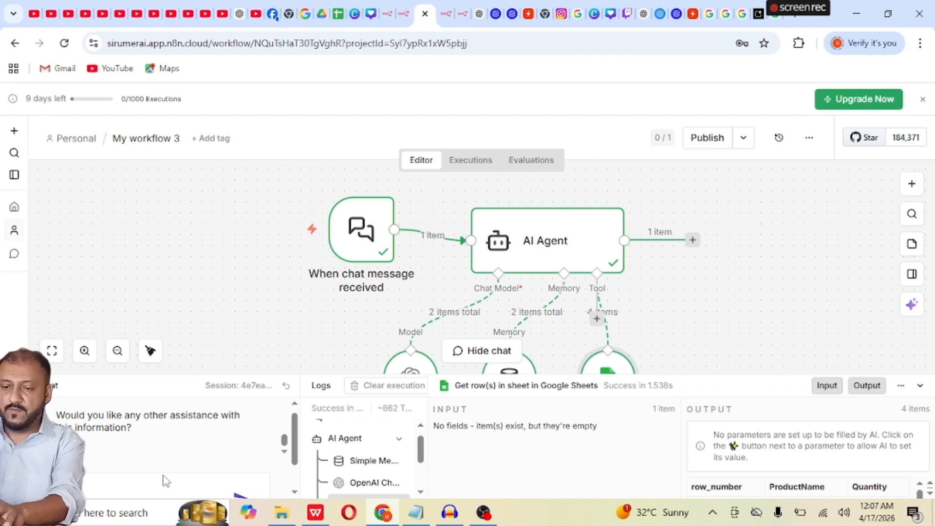
text(ty)
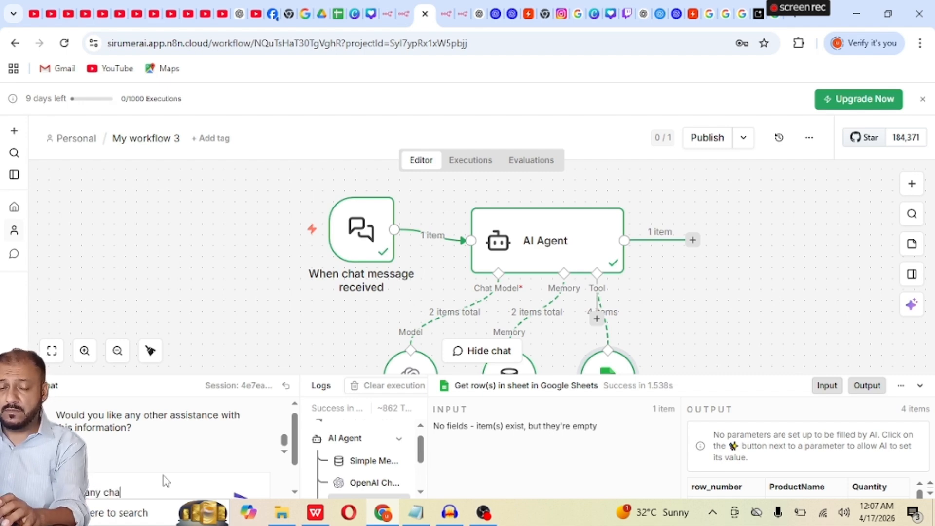
text( charger we have)
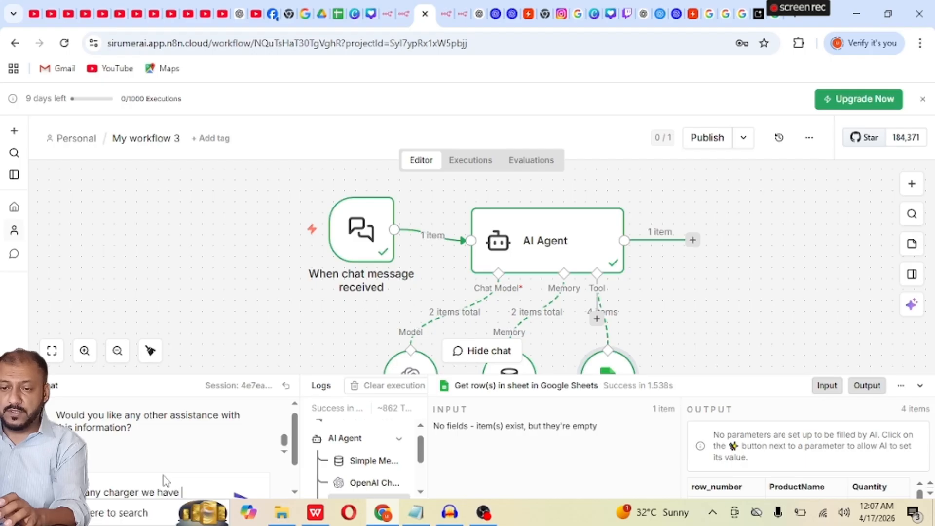
key(Return)
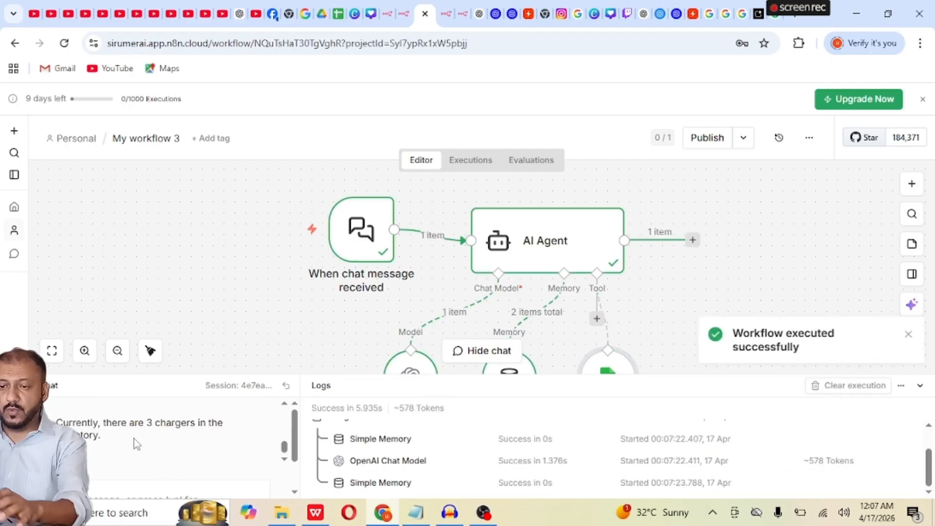
scroll(132, 441, up, 3)
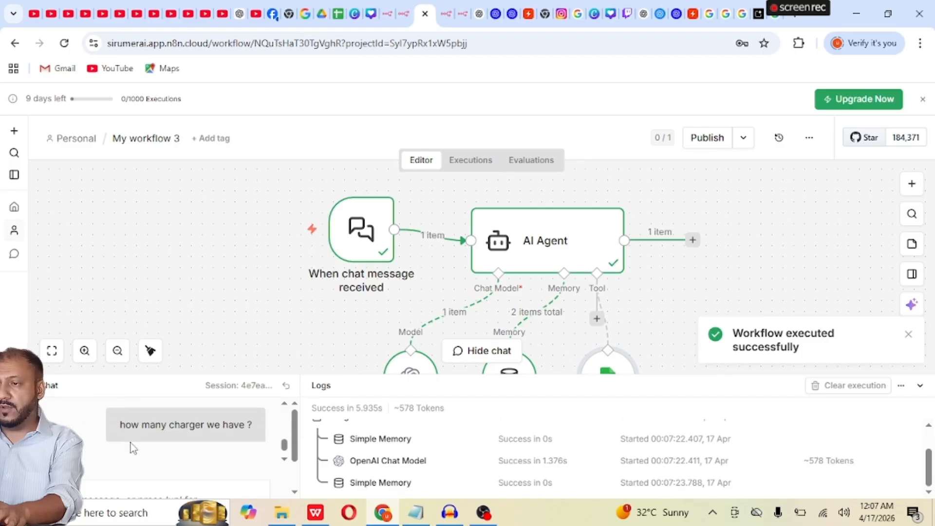
scroll(131, 443, down, 3)
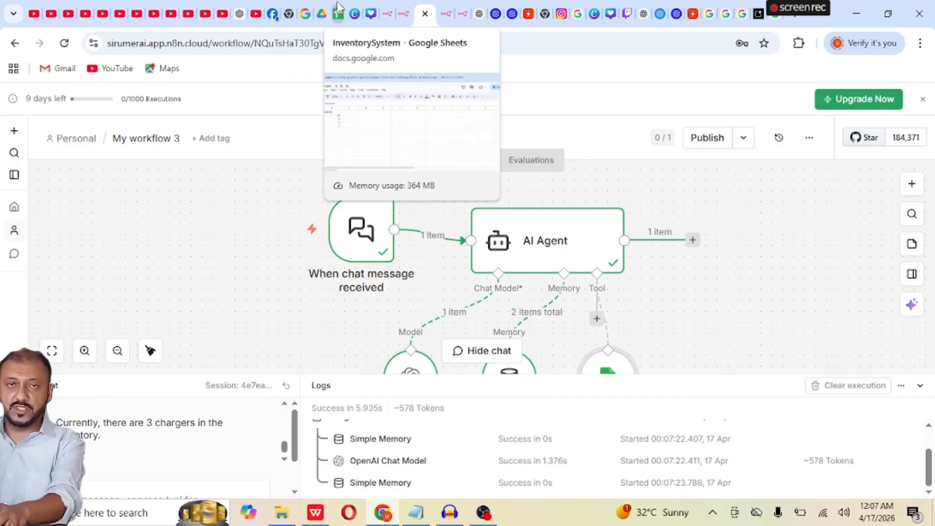
scroll(212, 436, up, 3)
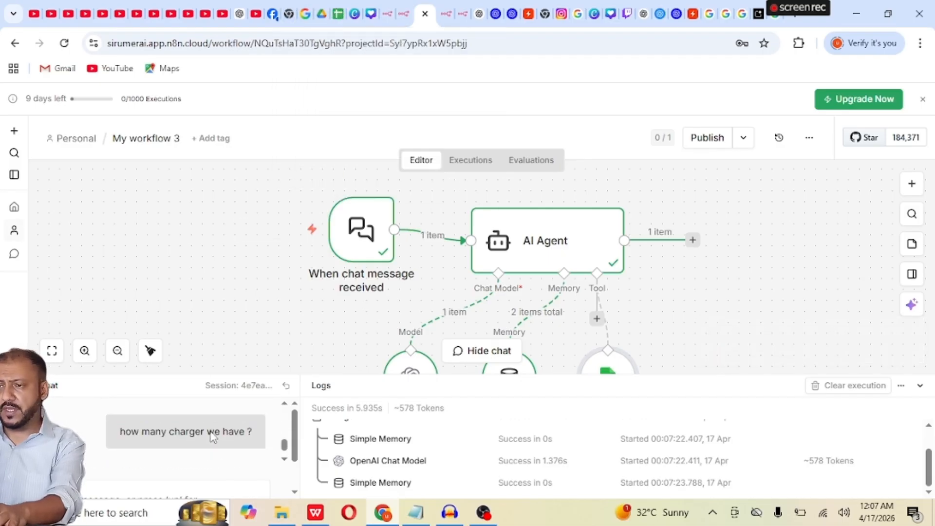
scroll(212, 436, down, 2)
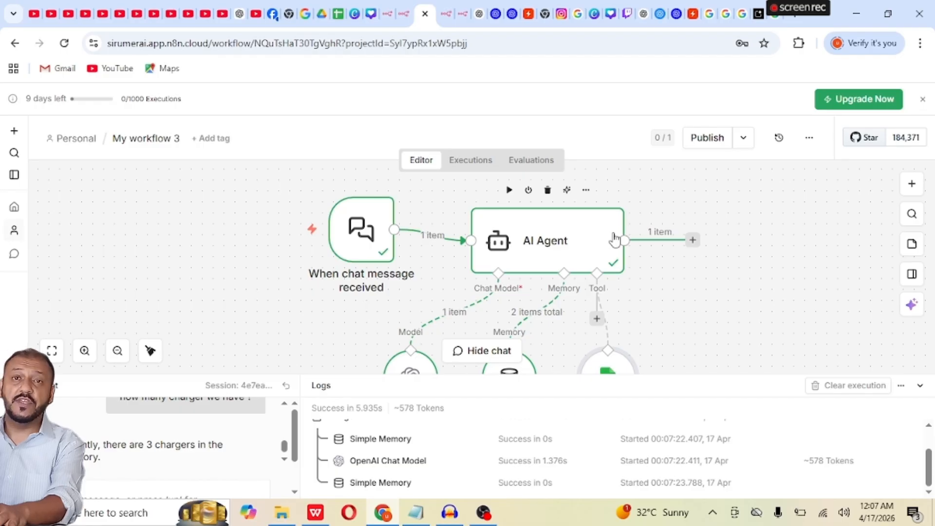
scroll(615, 238, down, 3)
scroll(615, 238, down, 2)
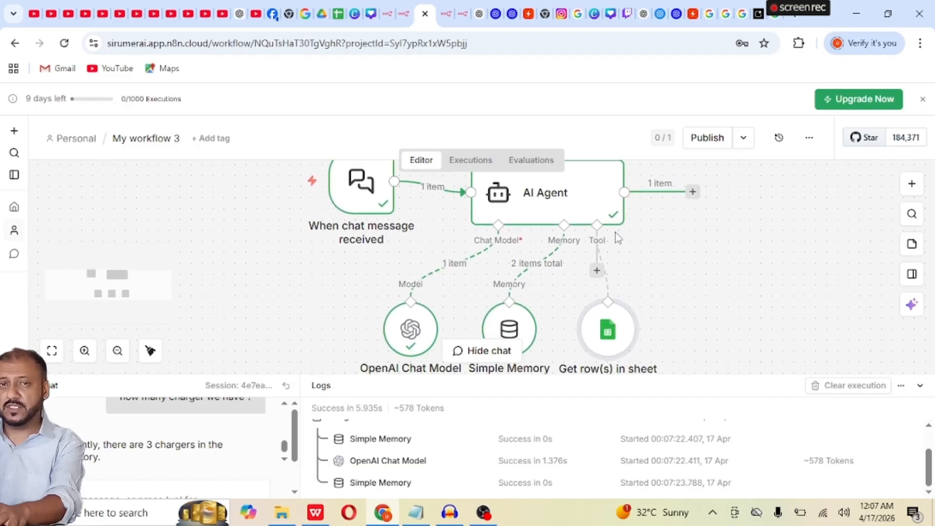
scroll(615, 237, up, 2)
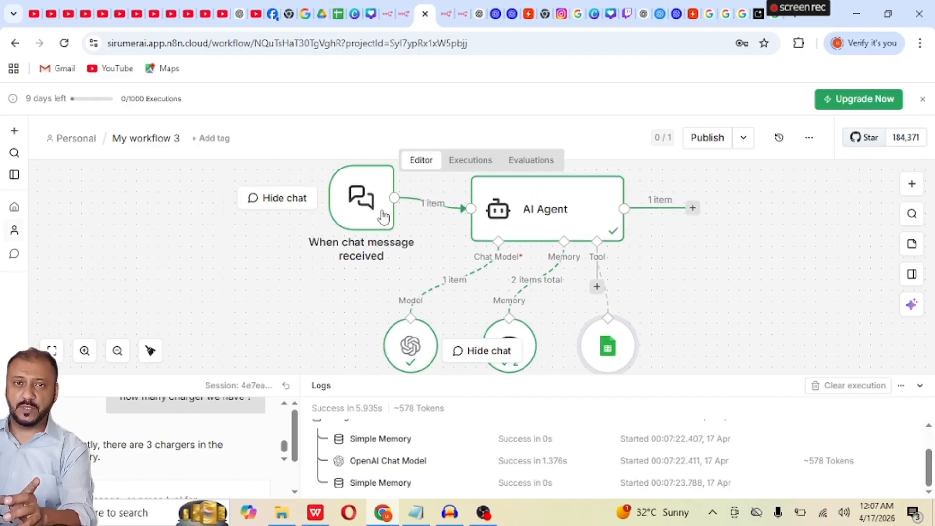